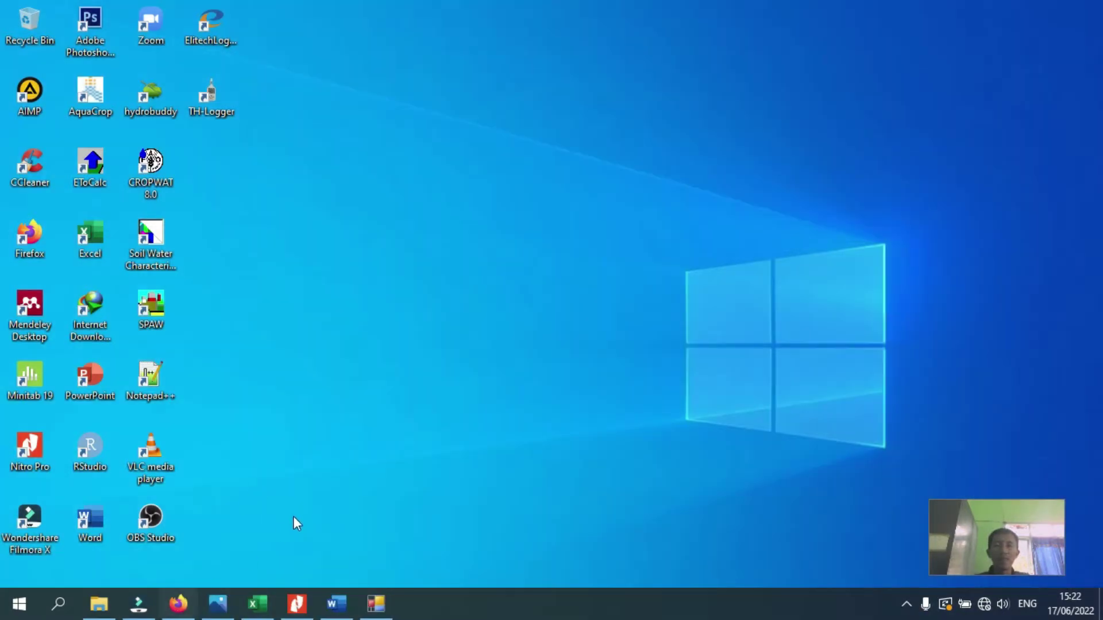
Switch to Firefox and try to download the Indonesian version of FertiliCalc from its web page
{"action": "left_click", "coordinate": [179, 604]}
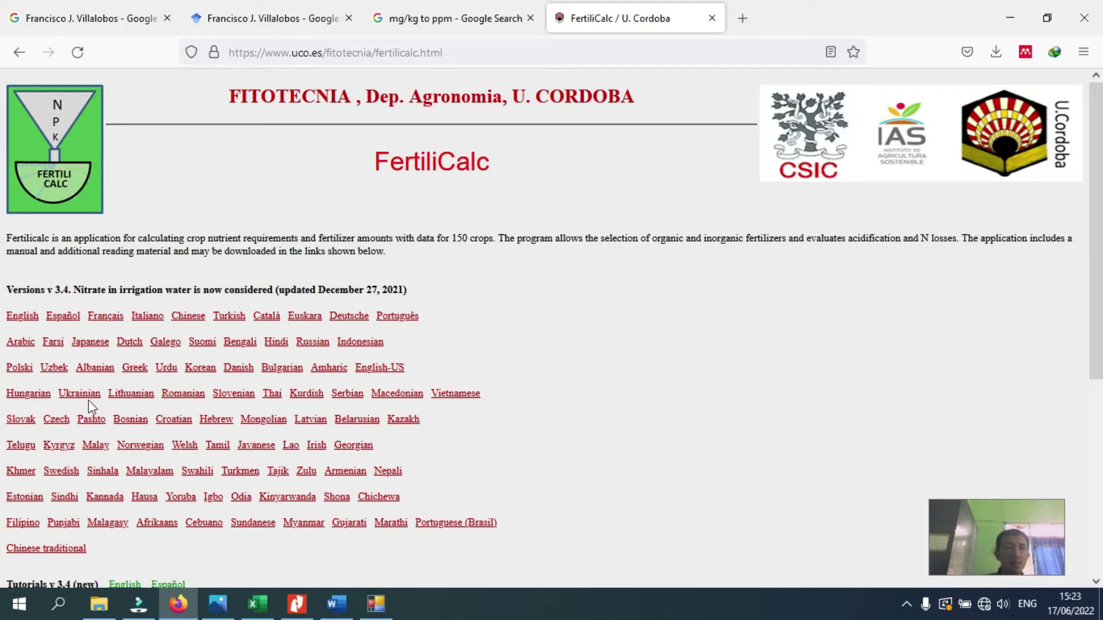
{"action": "left_click", "coordinate": [359, 343]}
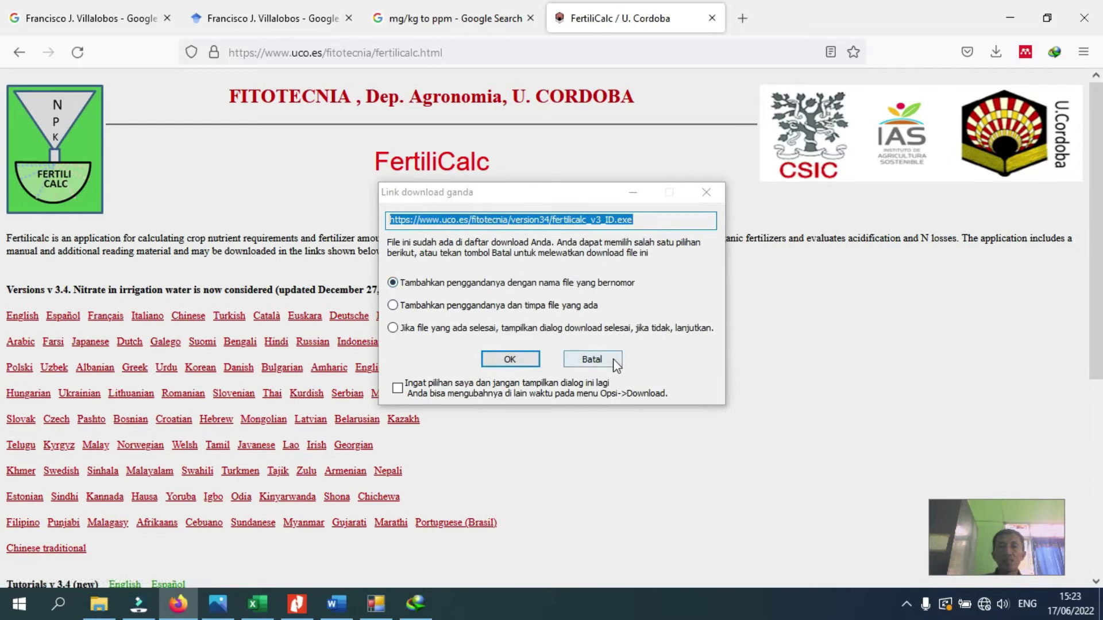
{"action": "left_click", "coordinate": [592, 361]}
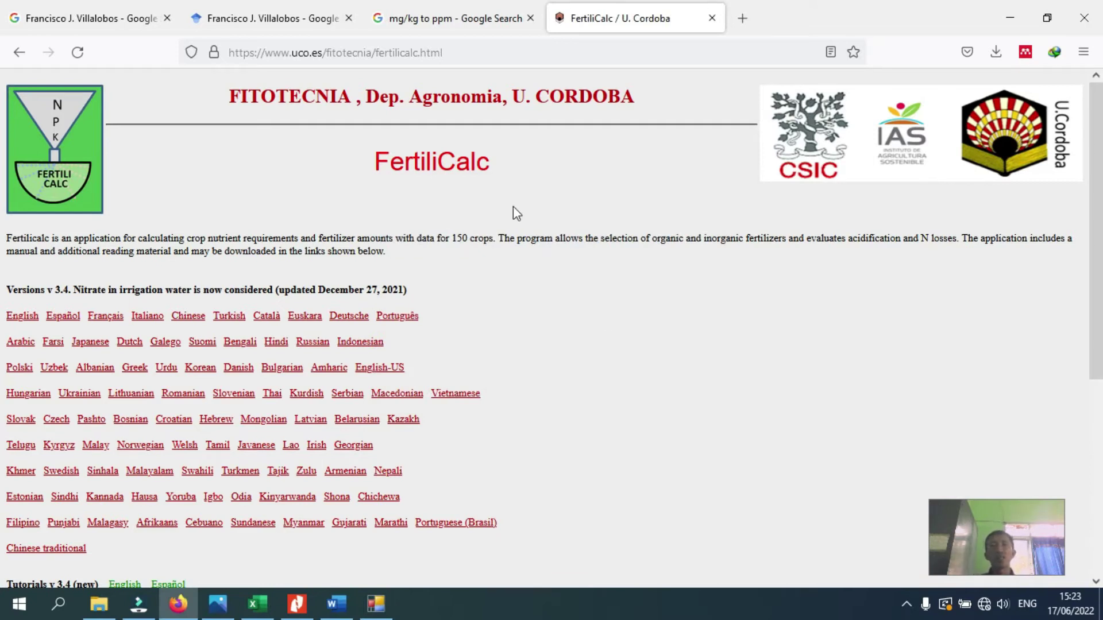
Switch to FertiliCalc 3 and add the crop Jagung (biji-bijian) to the crop table
{"action": "left_click", "coordinate": [375, 609]}
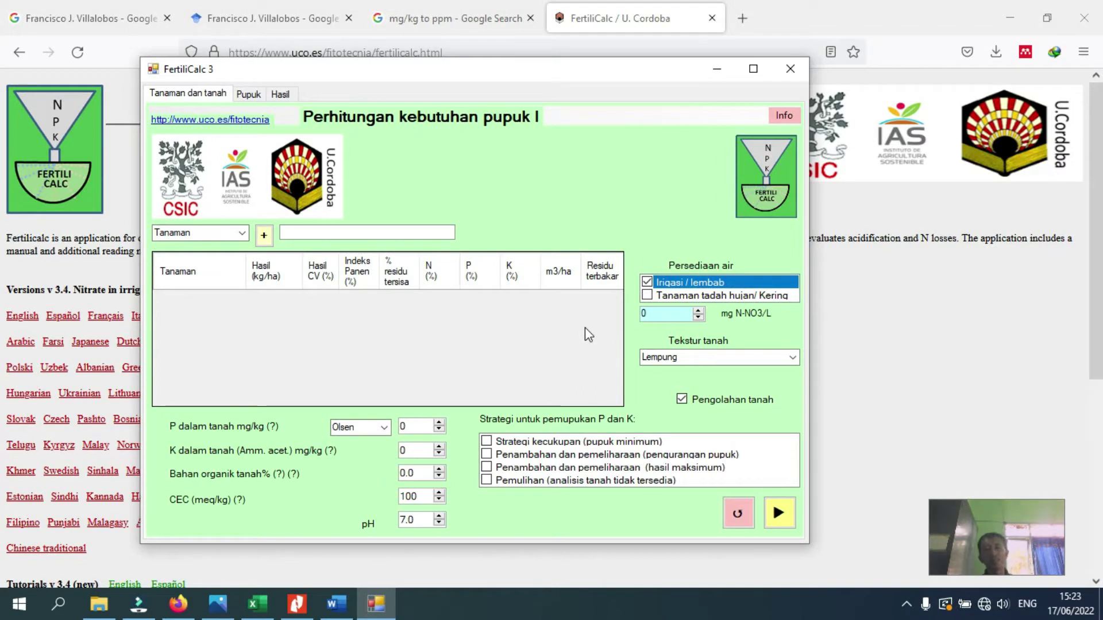
{"action": "left_click_drag", "start_coordinate": [416, 73], "coordinate": [460, 70]}
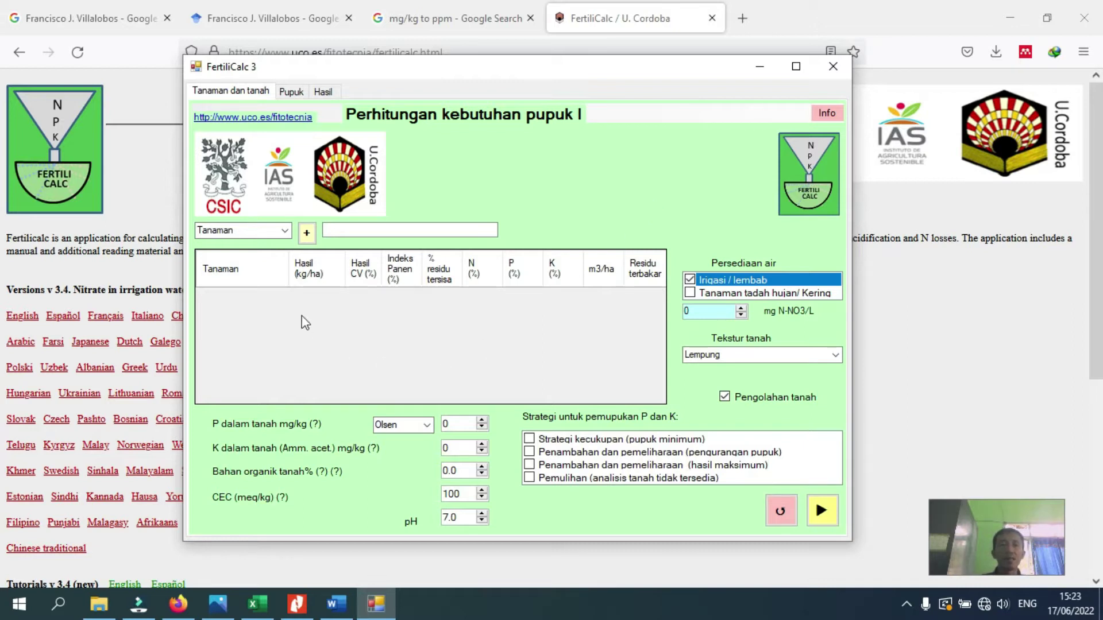
{"action": "left_click", "coordinate": [285, 230]}
{"action": "left_click_drag", "start_coordinate": [286, 285], "coordinate": [288, 394]}
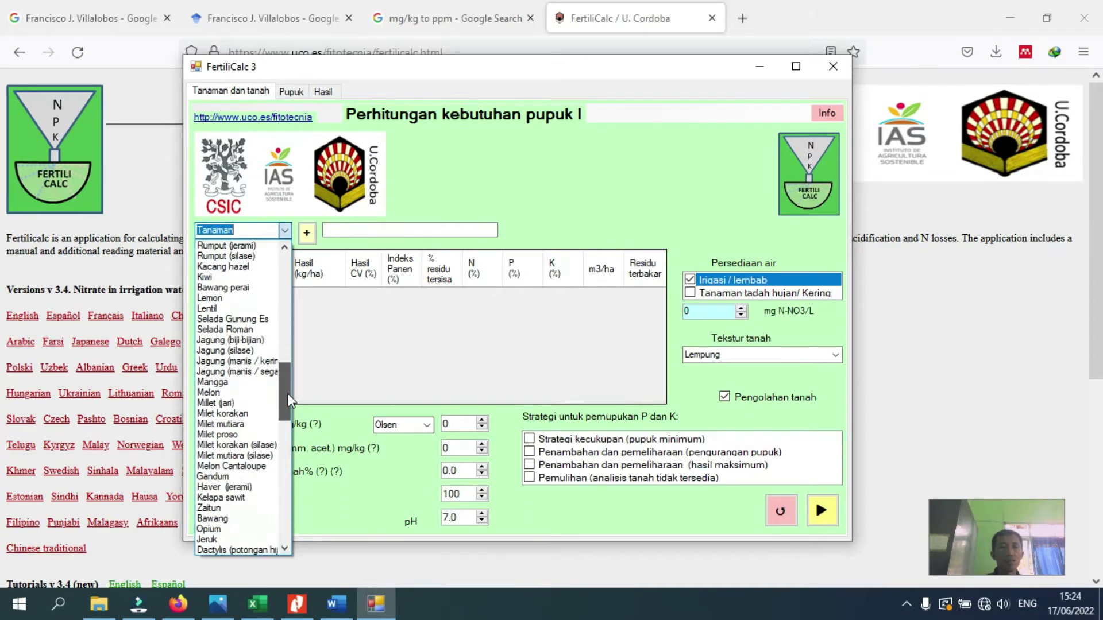
{"action": "left_click", "coordinate": [244, 344]}
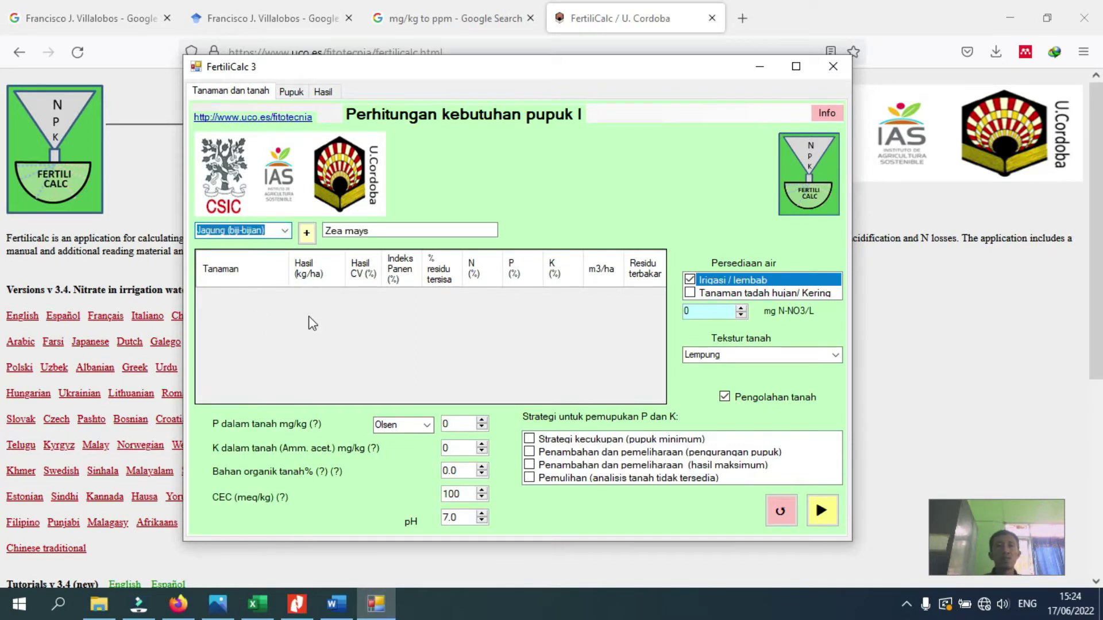
{"action": "left_click", "coordinate": [308, 234]}
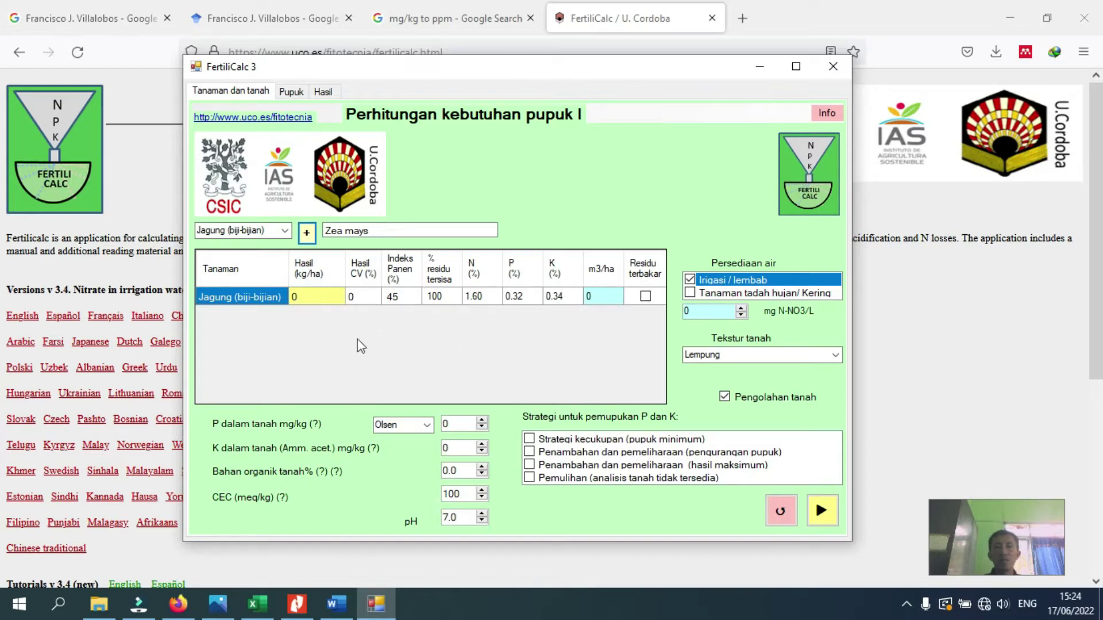
Set the maize yield to 7000 kg/ha and mark its residue as burned (Residu terbakar)
{"action": "left_click", "coordinate": [317, 298]}
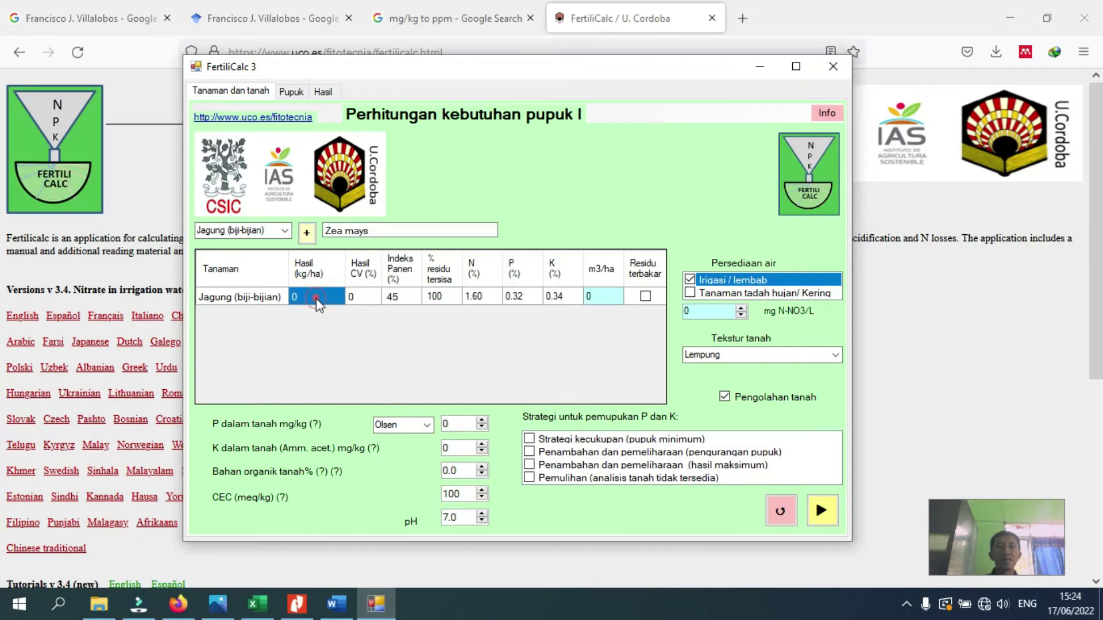
{"action": "left_click", "coordinate": [316, 298]}
{"action": "type", "text": "7000"}
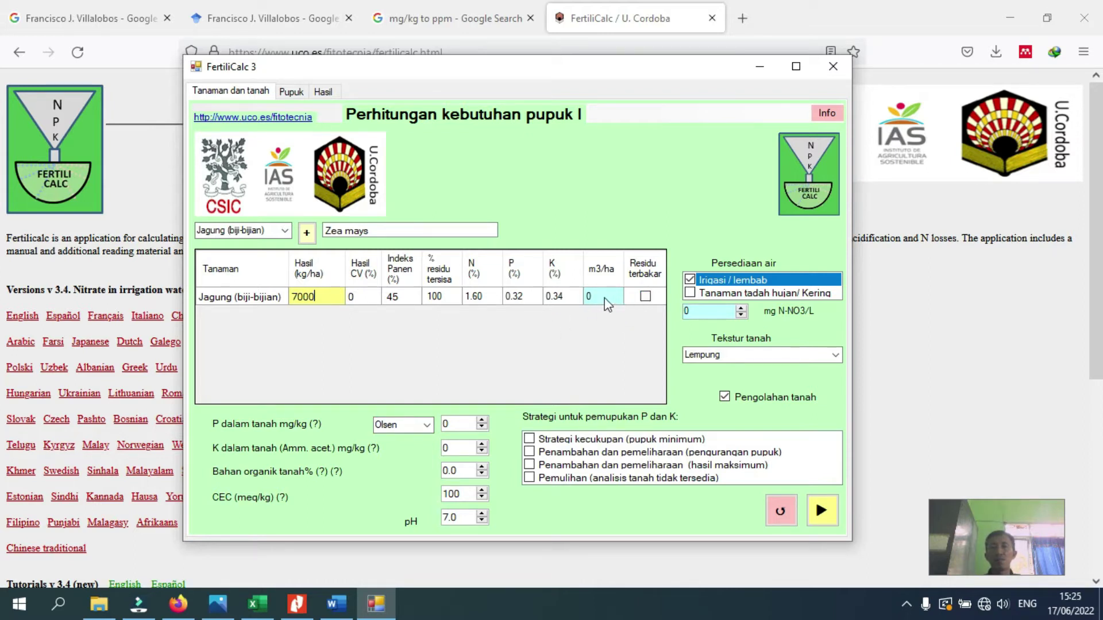
{"action": "left_click", "coordinate": [646, 298]}
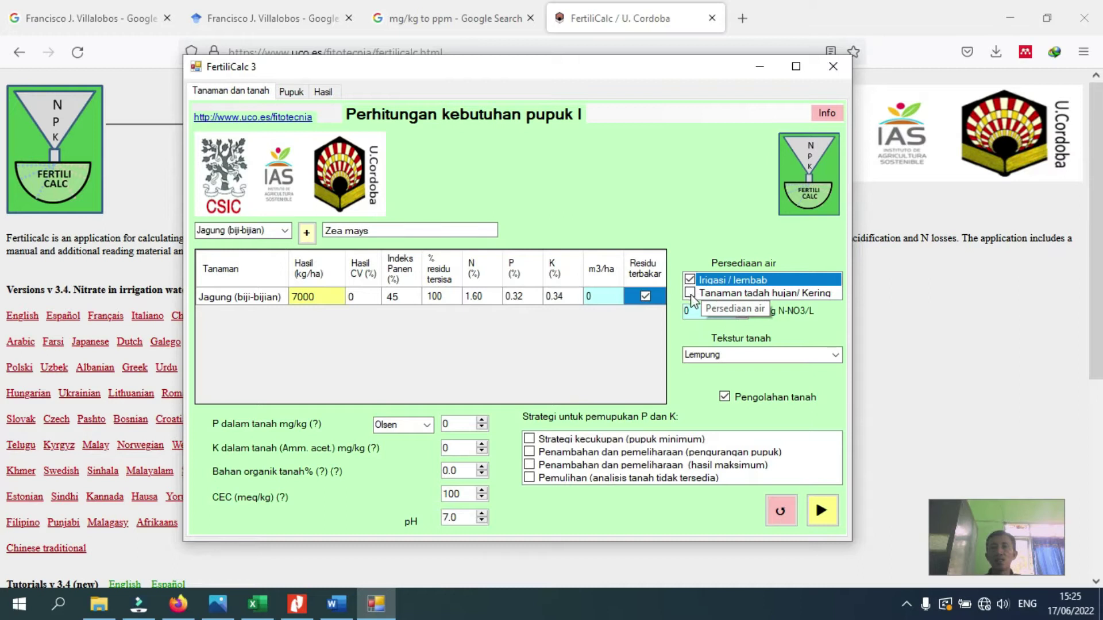
Set the water supply to Tanaman tadah hujan/ Kering and the soil texture to Lempung berpasir
{"action": "left_click", "coordinate": [690, 295]}
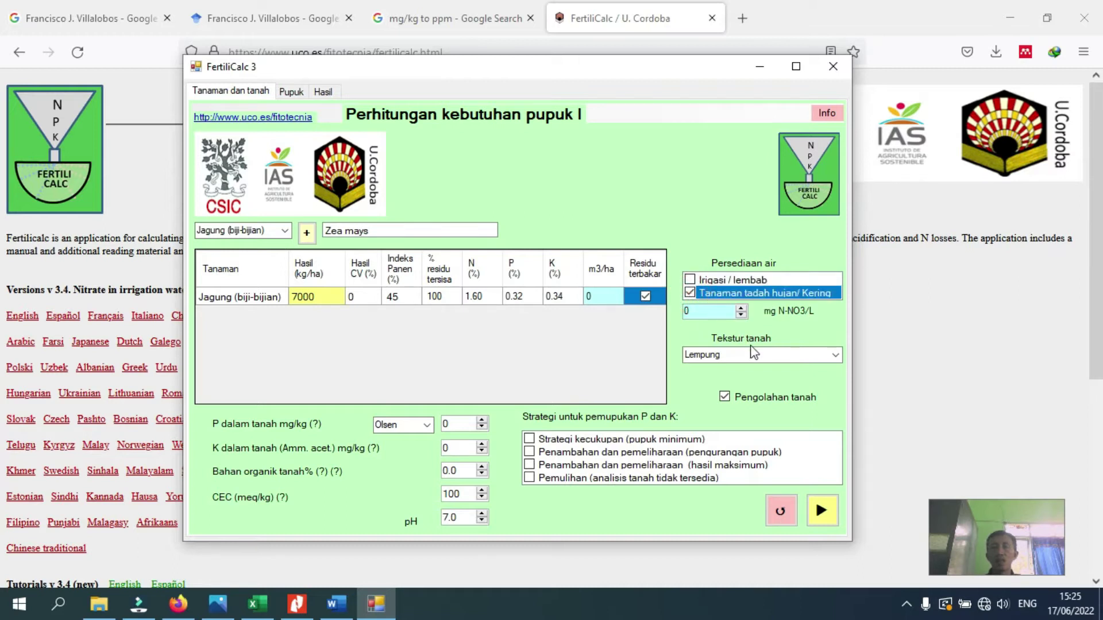
{"action": "left_click", "coordinate": [836, 356]}
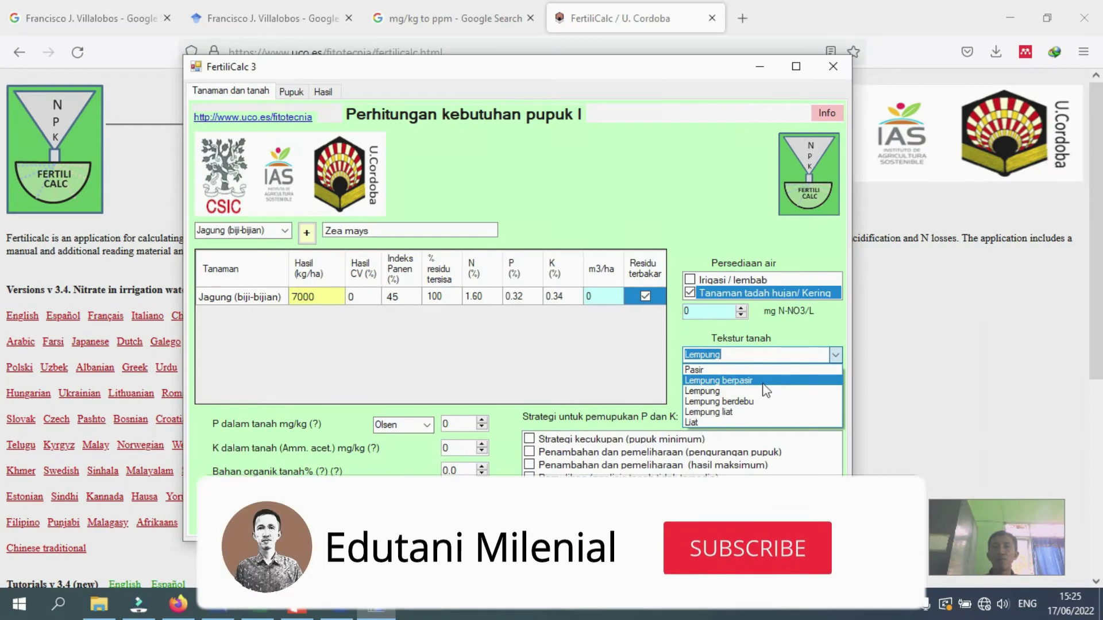
{"action": "left_click", "coordinate": [762, 380]}
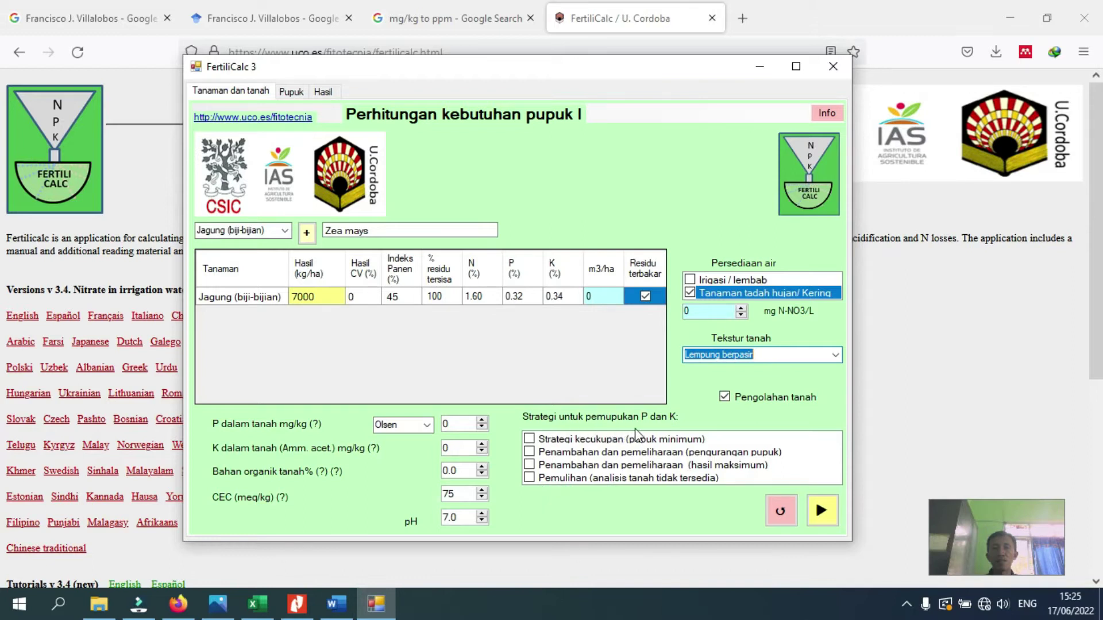
Choose the P and K strategy Pemulihan (analisis tanah tidak tersedia) and calculate the crop's nutrient requirements
{"action": "left_click", "coordinate": [529, 478]}
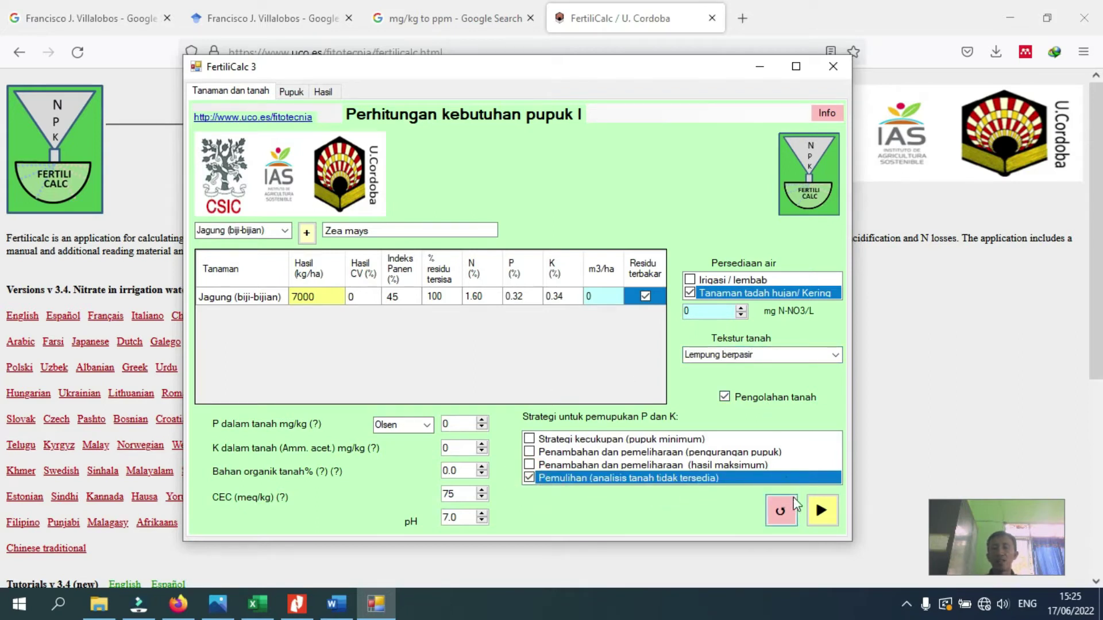
{"action": "left_click", "coordinate": [822, 513]}
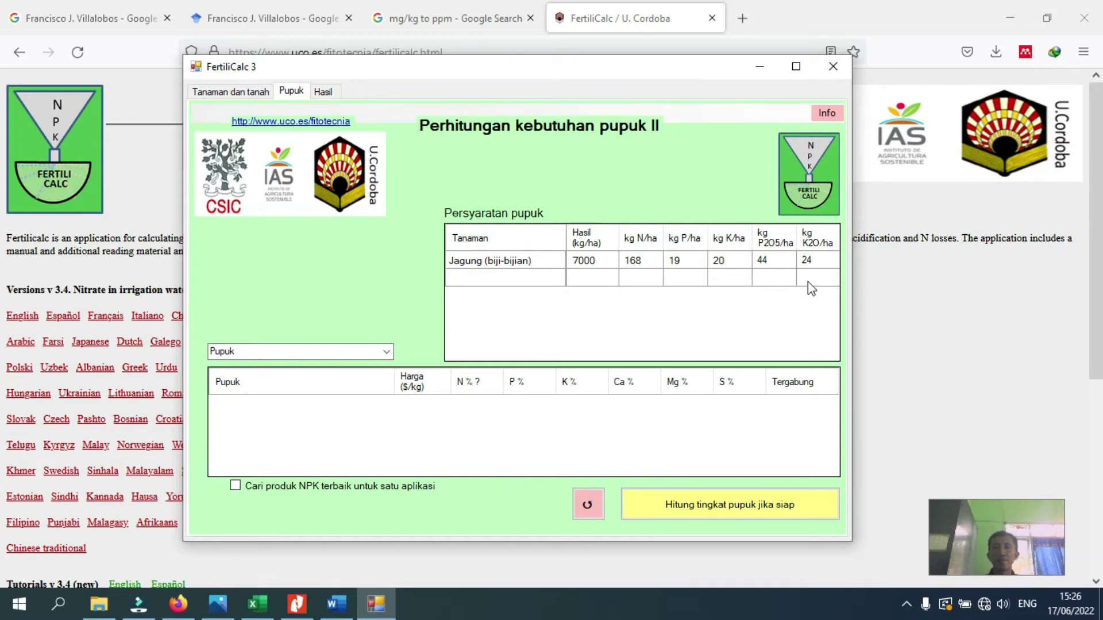
Add Urea, Triple Superfosfat (TSP) and Kalium klorida to the fertilizer table
{"action": "left_click", "coordinate": [386, 352]}
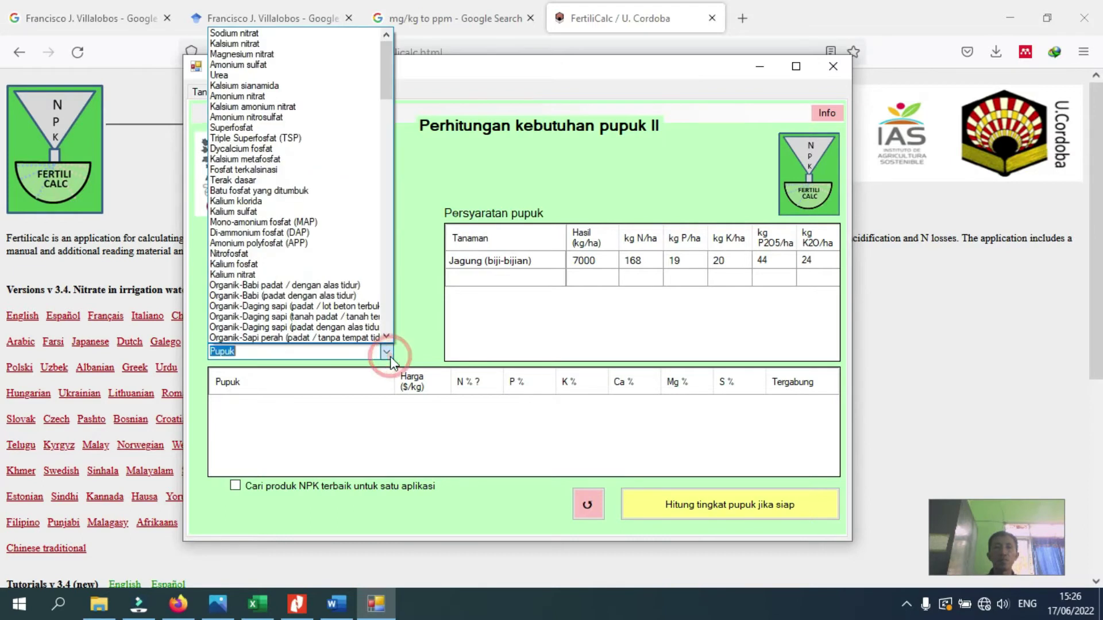
{"action": "mouse_move", "coordinate": [387, 69]}
{"action": "left_mouse_down"}
{"action": "mouse_move", "coordinate": [388, 98]}
{"action": "mouse_move", "coordinate": [386, 65]}
{"action": "left_mouse_up"}
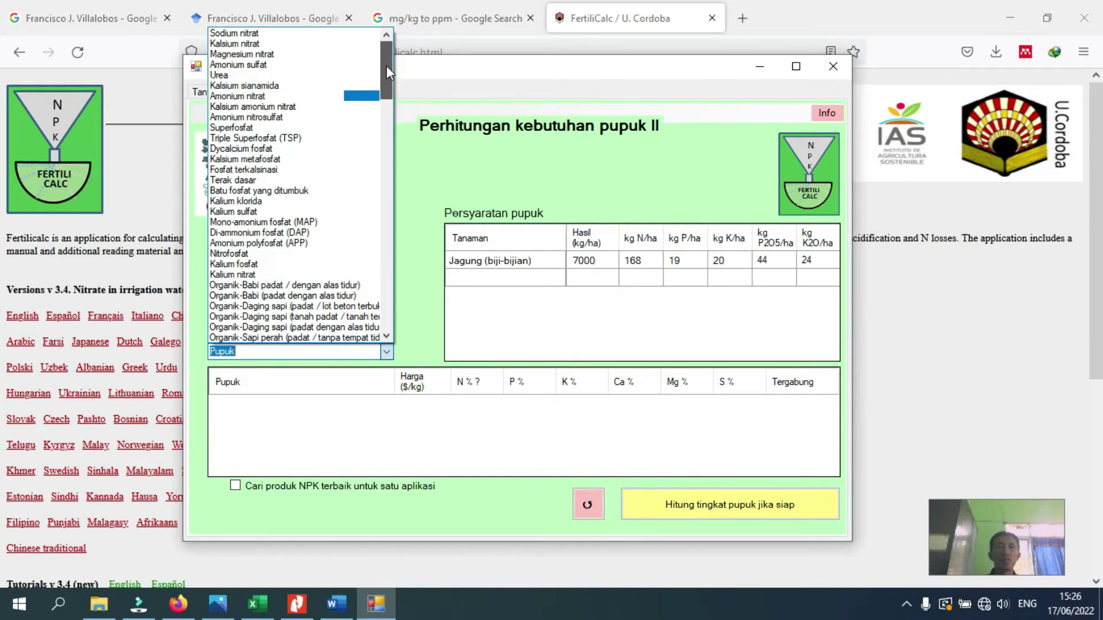
{"action": "left_click", "coordinate": [266, 75]}
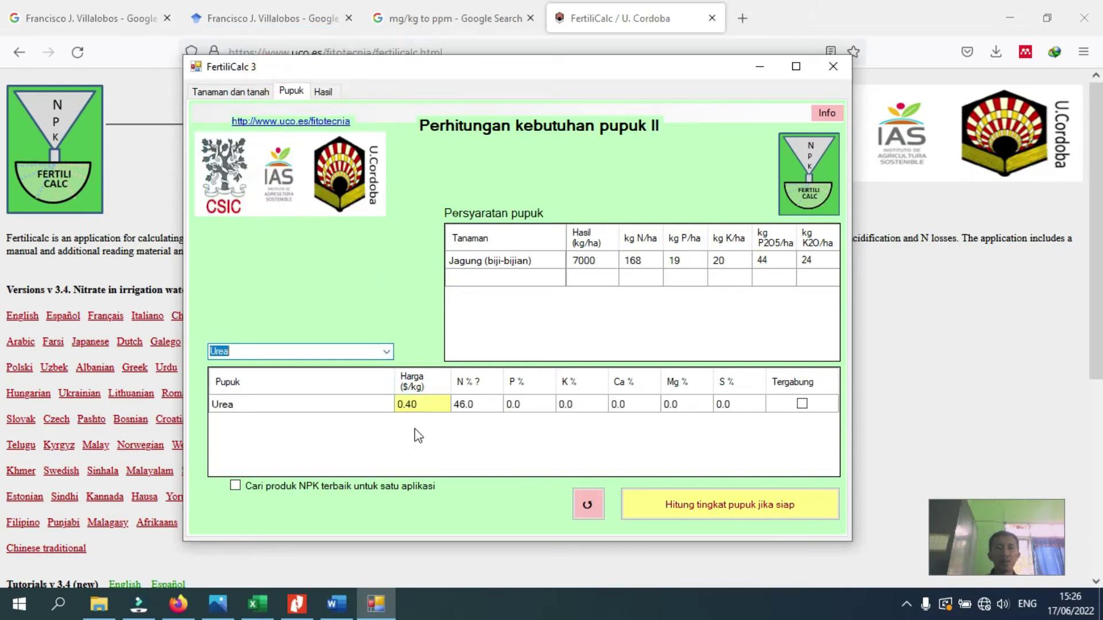
{"action": "left_click", "coordinate": [387, 351]}
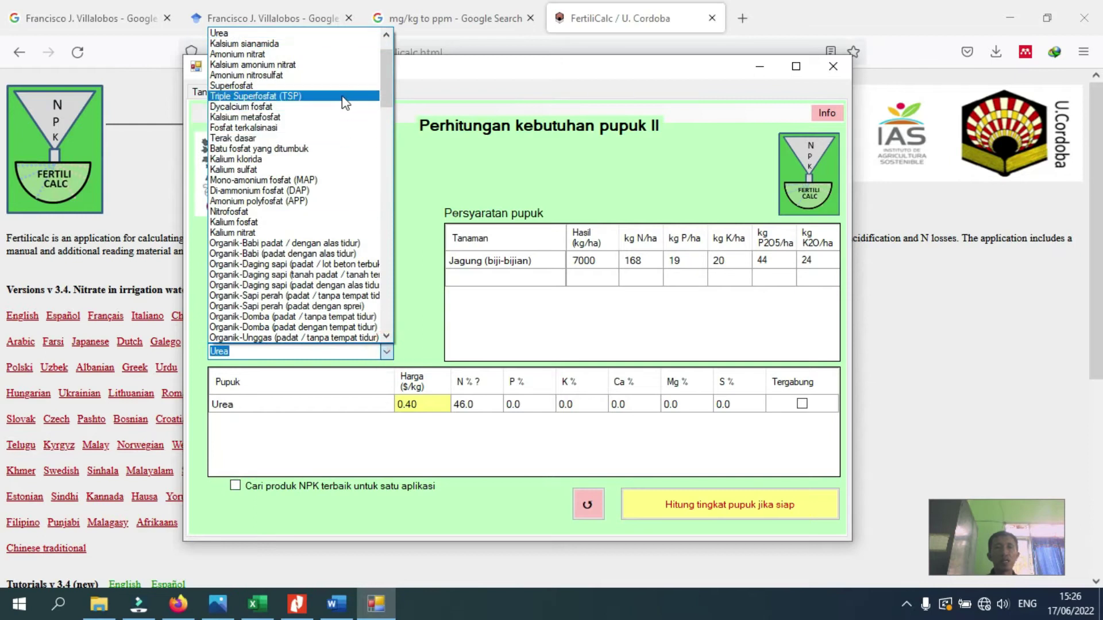
{"action": "left_click", "coordinate": [344, 95]}
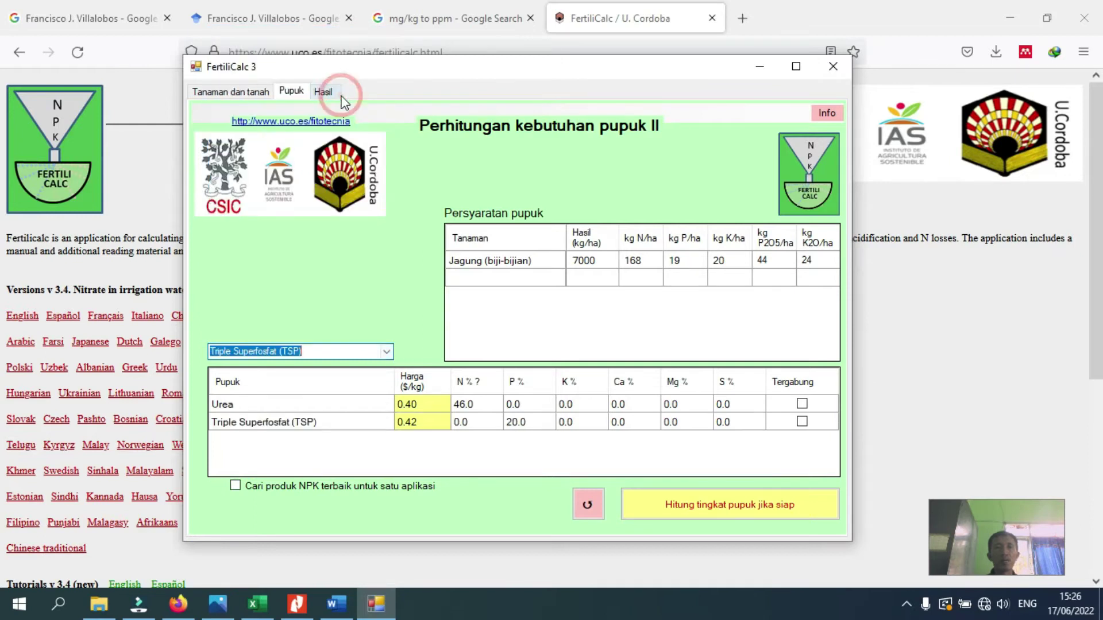
{"action": "left_click", "coordinate": [389, 352]}
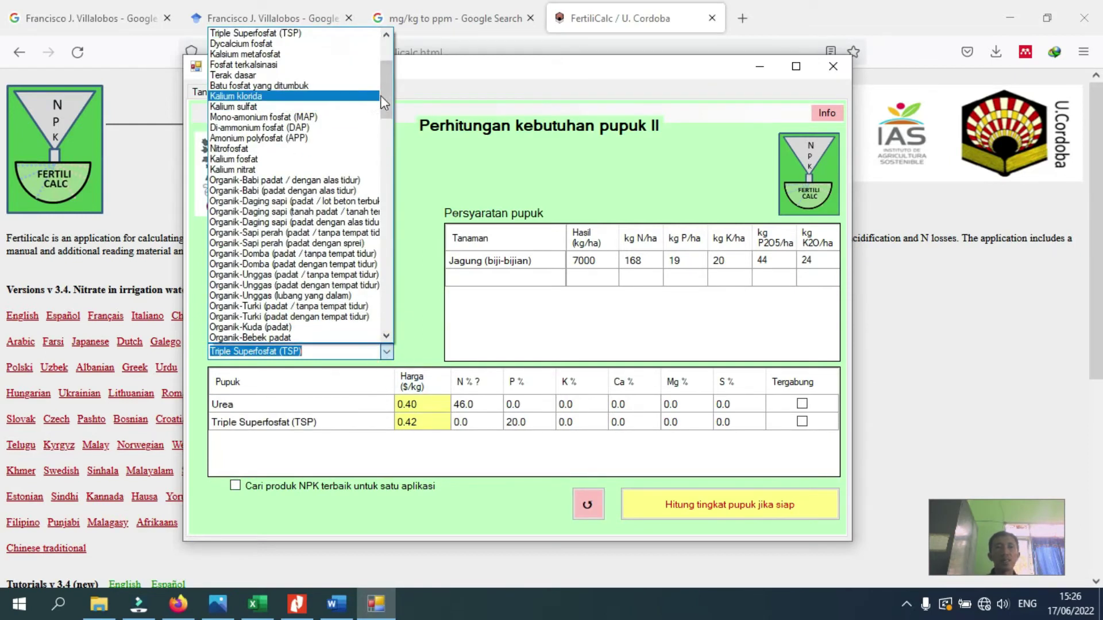
{"action": "mouse_move", "coordinate": [384, 96]}
{"action": "left_mouse_down"}
{"action": "mouse_move", "coordinate": [384, 105]}
{"action": "mouse_move", "coordinate": [384, 84]}
{"action": "left_mouse_up"}
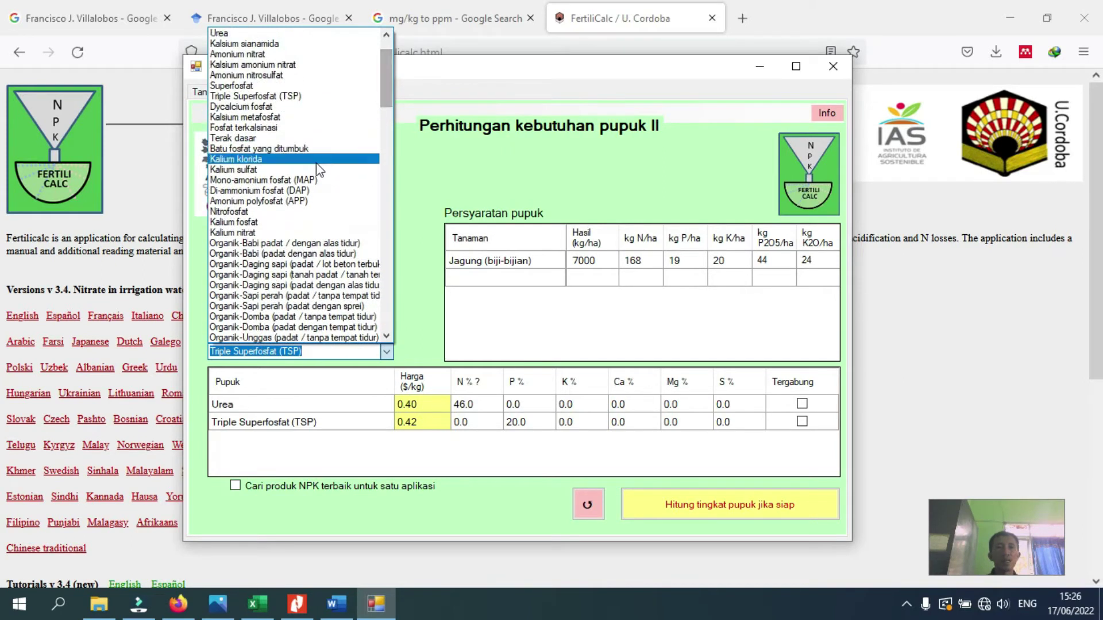
{"action": "left_click", "coordinate": [282, 164]}
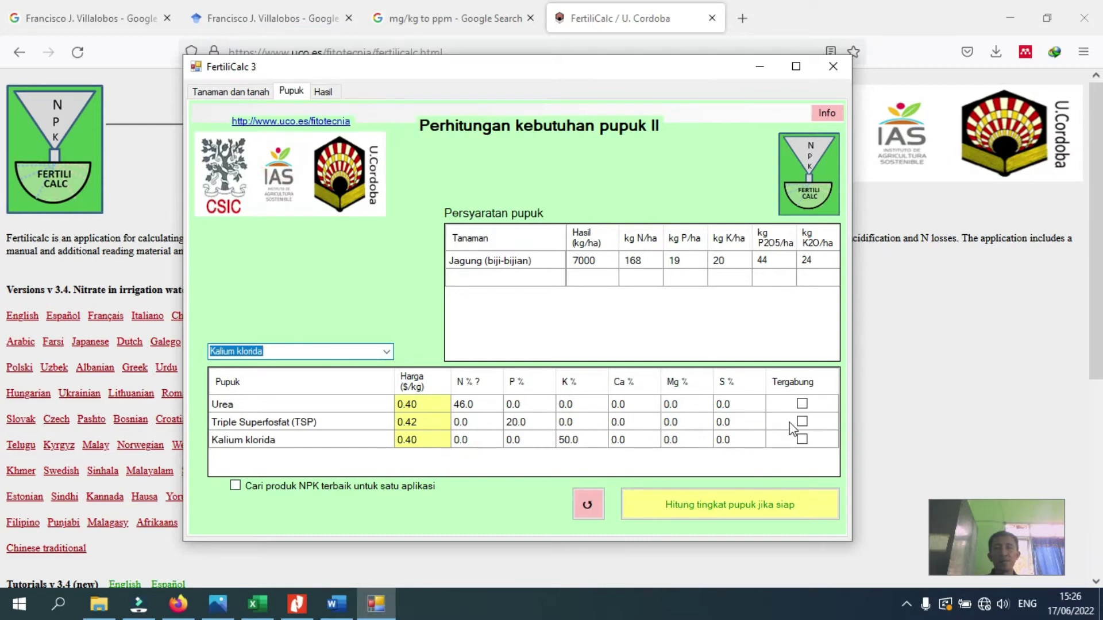
Mark Urea, Triple Superfosfat (TSP) and Kalium klorida as incorporated (Tergabung) and calculate the fertilizer rates
{"action": "left_click", "coordinate": [803, 405]}
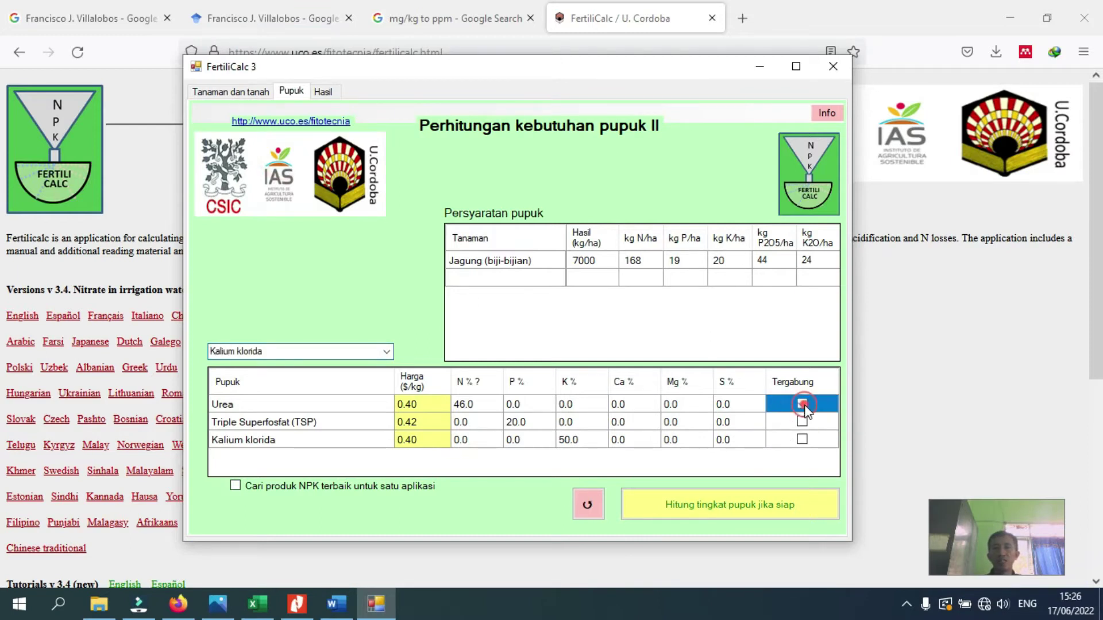
{"action": "left_click", "coordinate": [803, 440]}
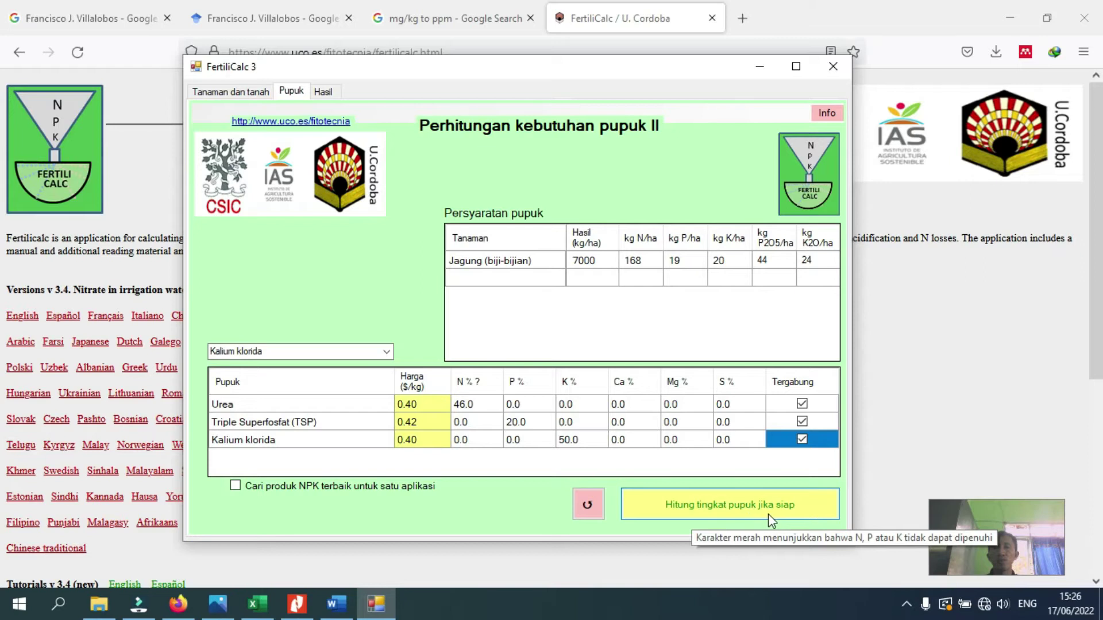
{"action": "left_click", "coordinate": [746, 513]}
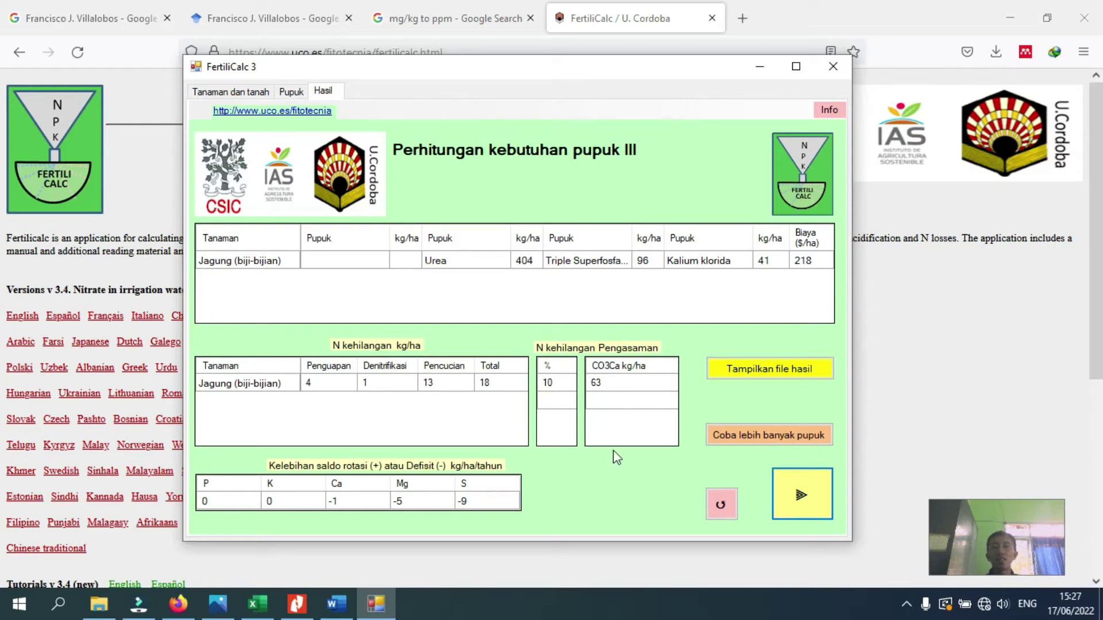
Reset the calculation and add Jagung (biji-bijian) to the emptied crop table
{"action": "left_click", "coordinate": [720, 511]}
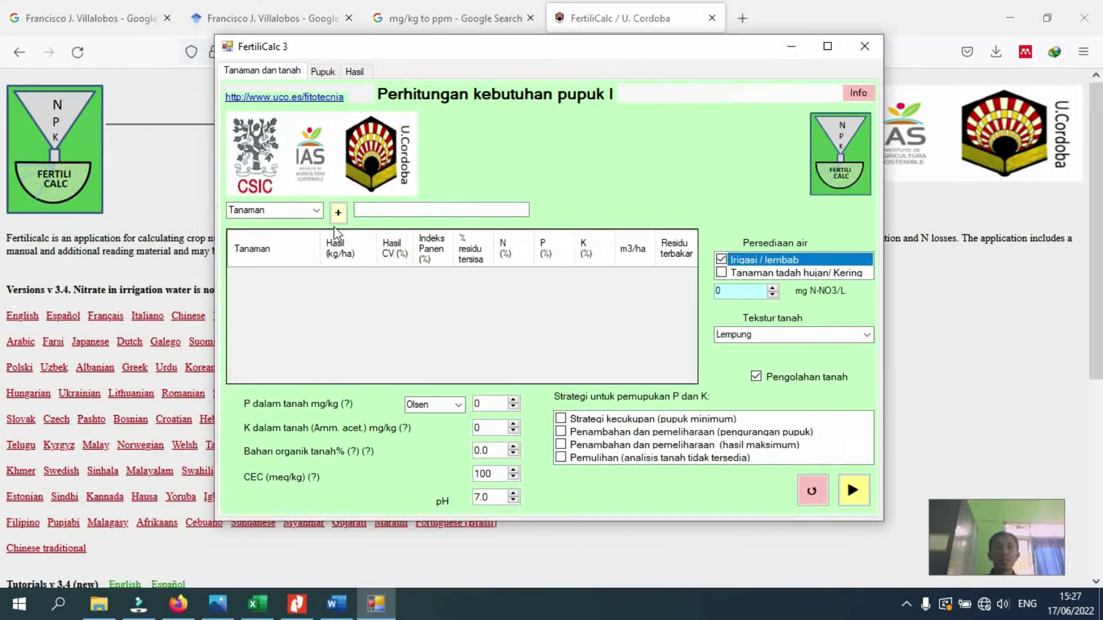
{"action": "left_click", "coordinate": [317, 210]}
{"action": "left_click_drag", "start_coordinate": [322, 261], "coordinate": [317, 390]}
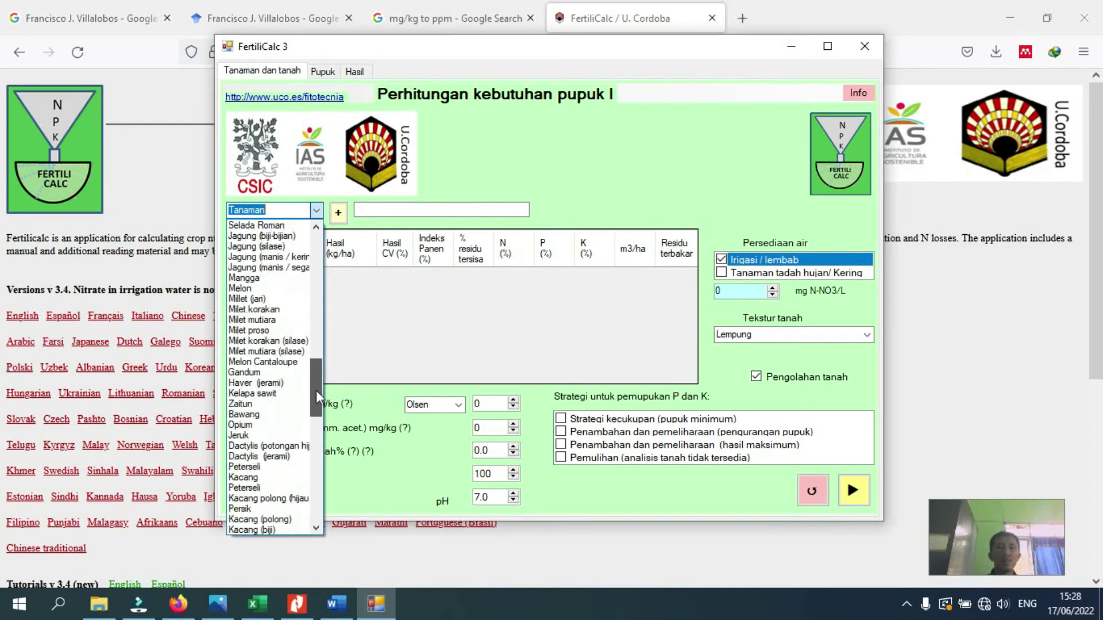
{"action": "left_click", "coordinate": [285, 237]}
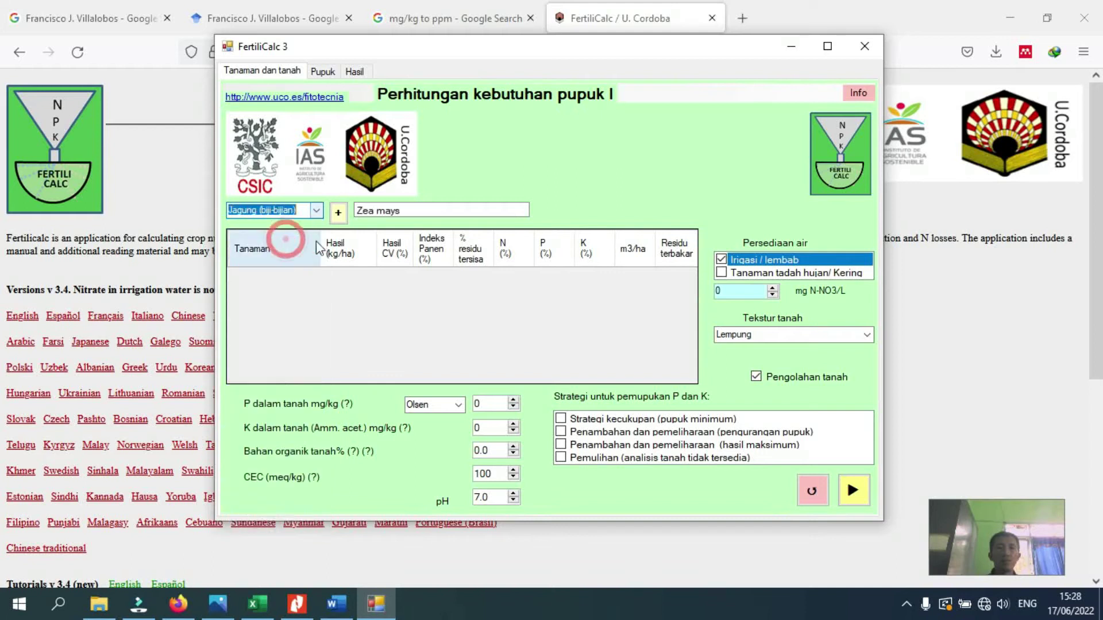
{"action": "left_click", "coordinate": [337, 213]}
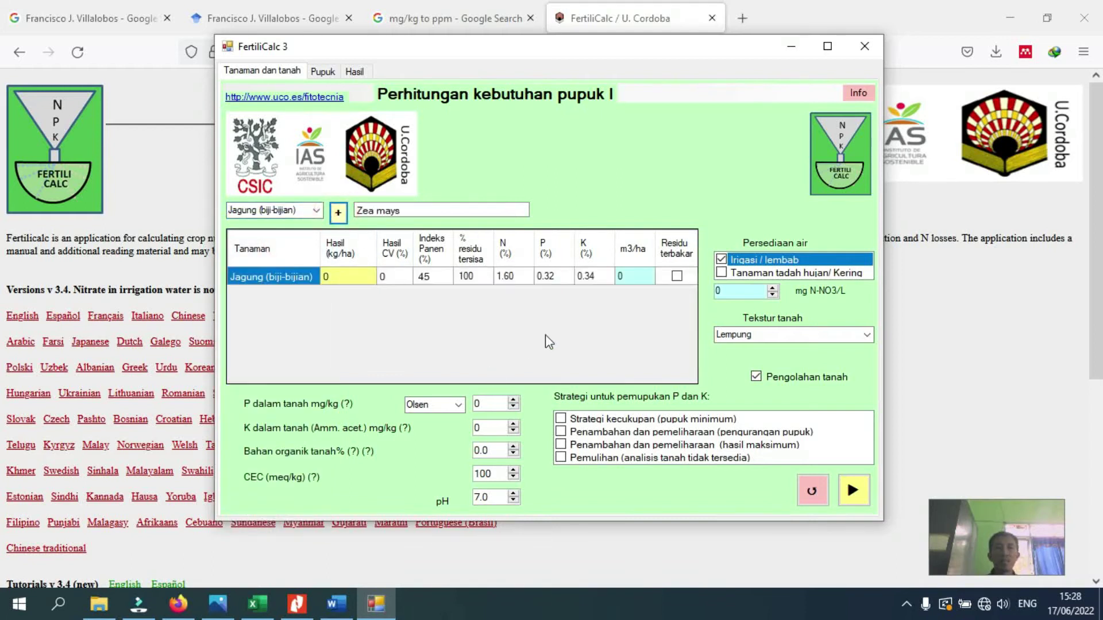
Set the yield of Jagung (biji-bijian) to 7000 kg/ha for the new calculation
{"action": "left_click", "coordinate": [353, 278]}
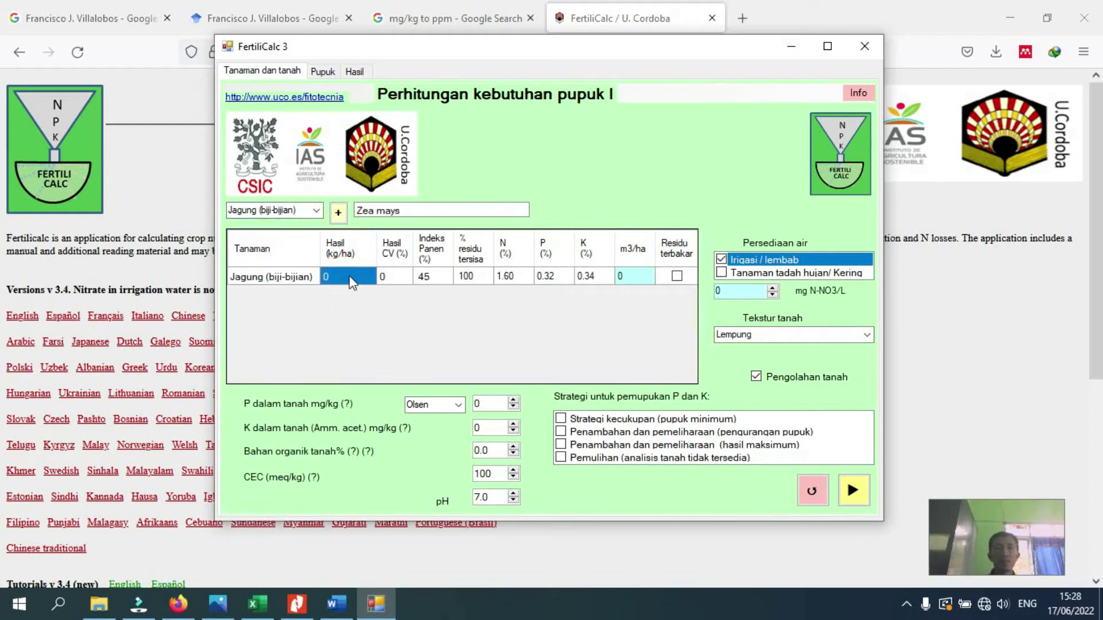
{"action": "left_click", "coordinate": [352, 280]}
{"action": "type", "text": "7000"}
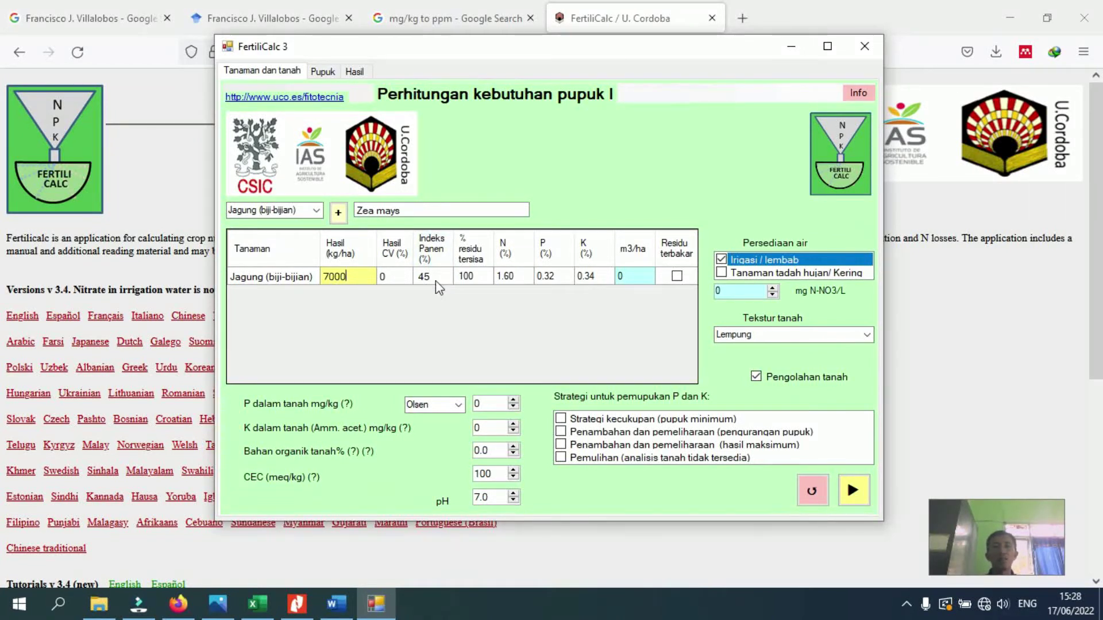
Set the water supply to Tanaman tadah hujan/ Kering and the soil texture to Lempung berpasir
{"action": "left_click", "coordinate": [722, 273]}
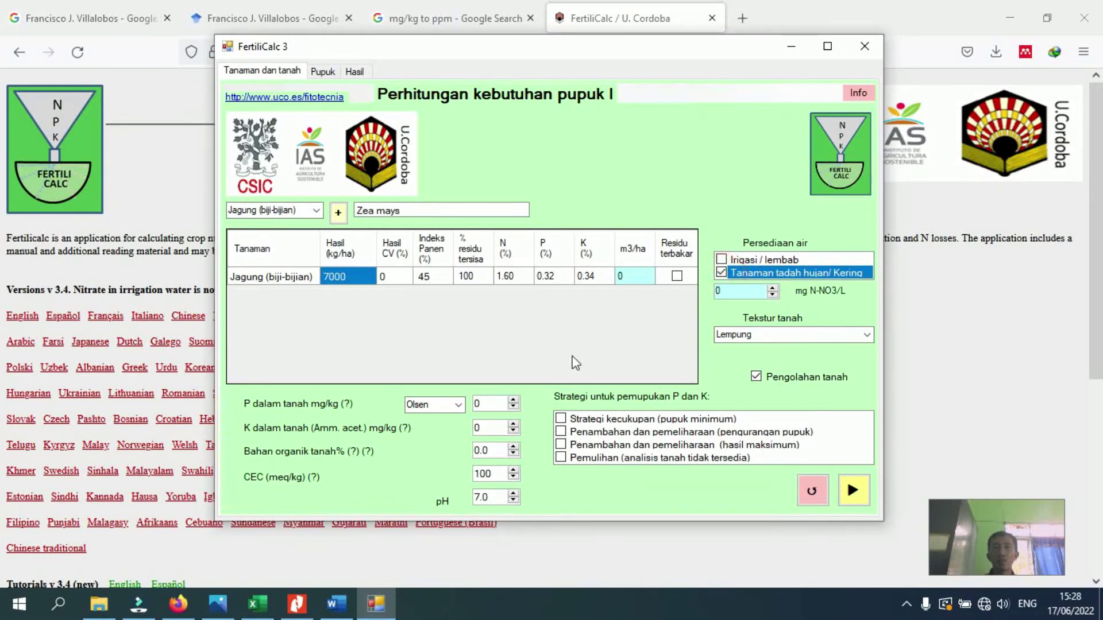
{"action": "left_click", "coordinate": [867, 335]}
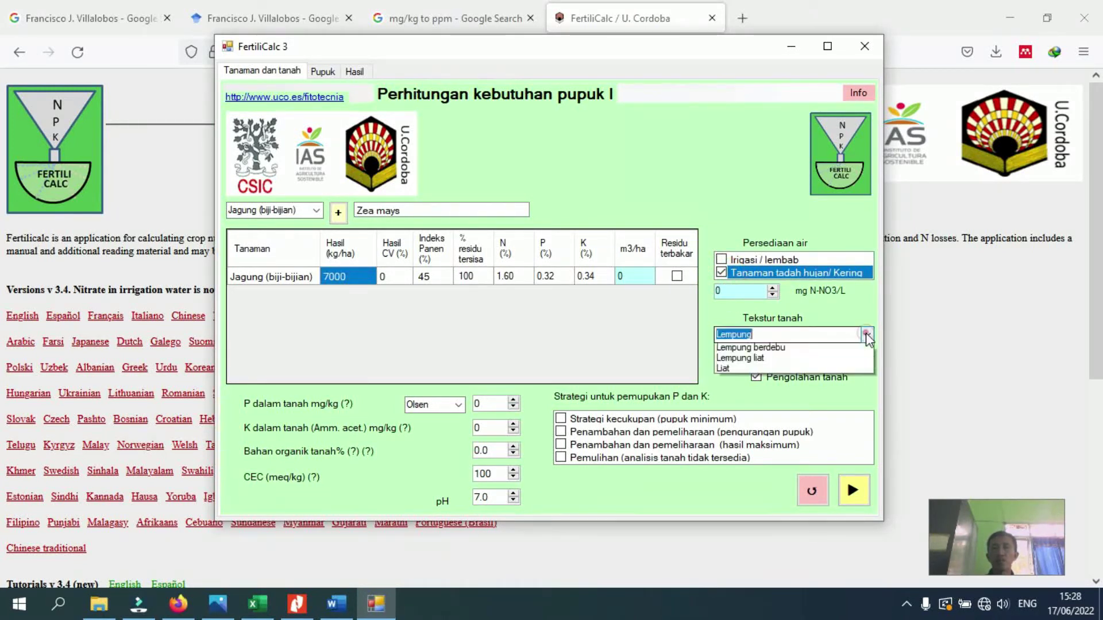
{"action": "left_click", "coordinate": [822, 362]}
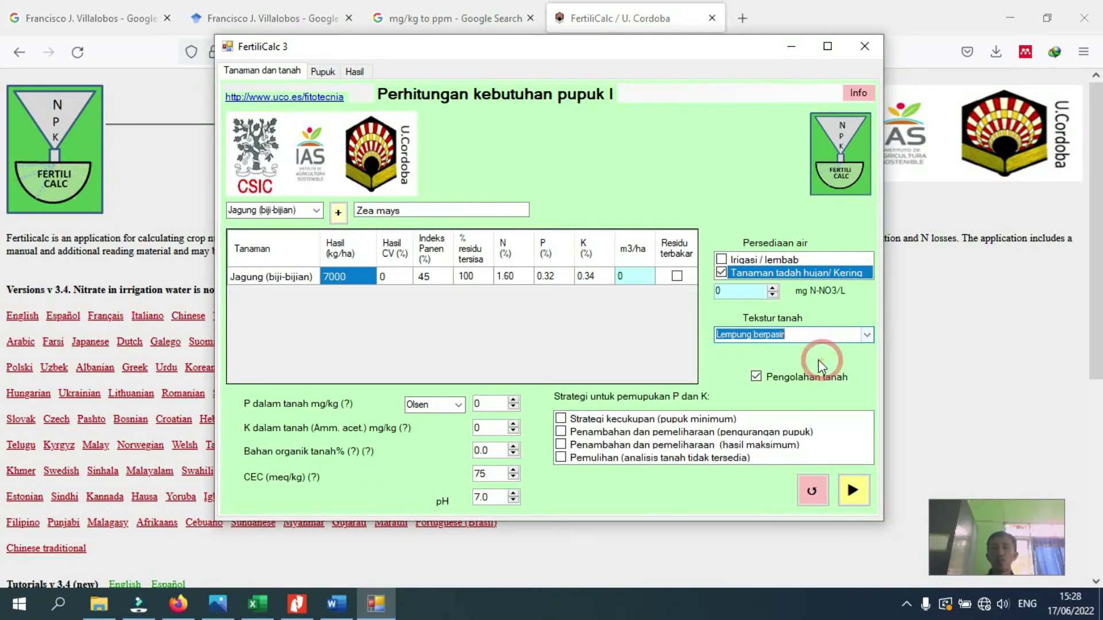
Consult the soil analysis table in Word and set P dalam tanah (Olsen) to 14 mg/kg in FertiliCalc
{"action": "left_click", "coordinate": [792, 50]}
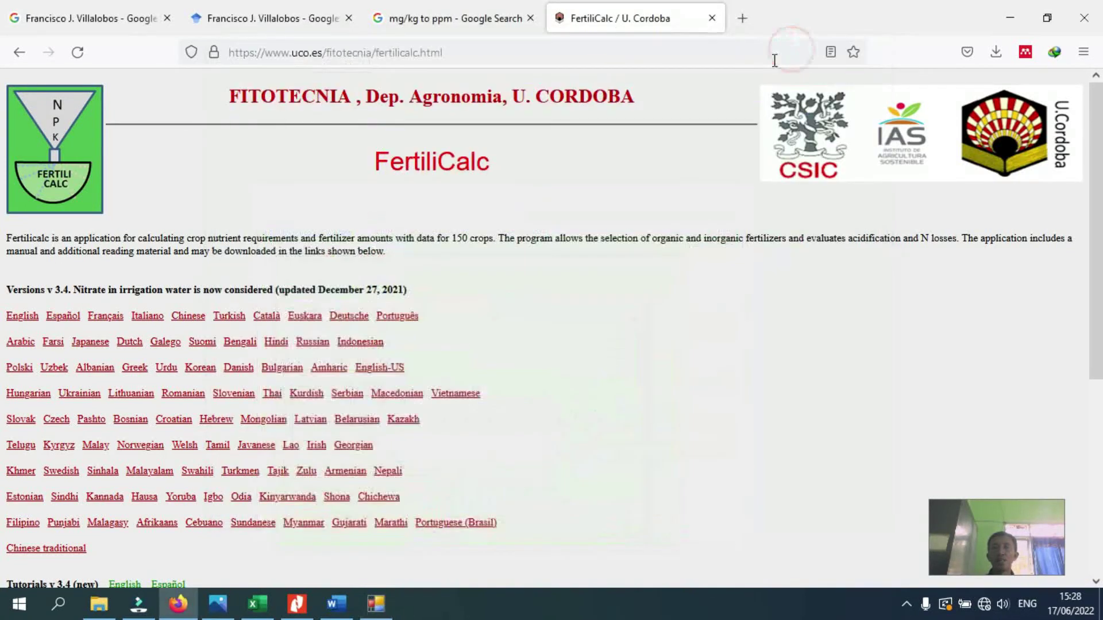
{"action": "left_click", "coordinate": [337, 604]}
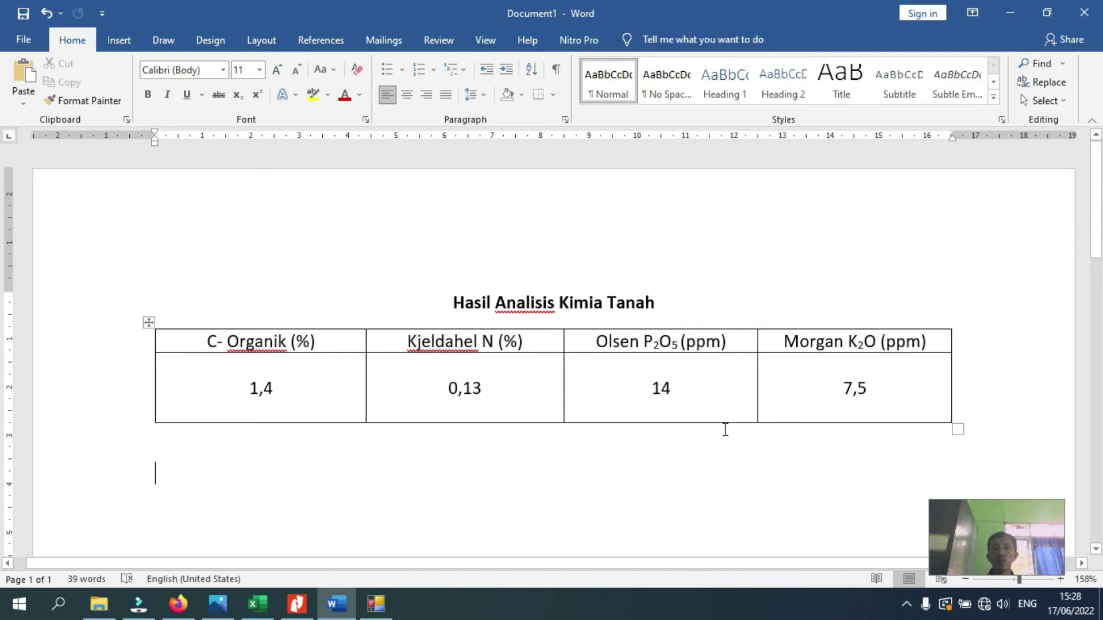
{"action": "left_click", "coordinate": [376, 604]}
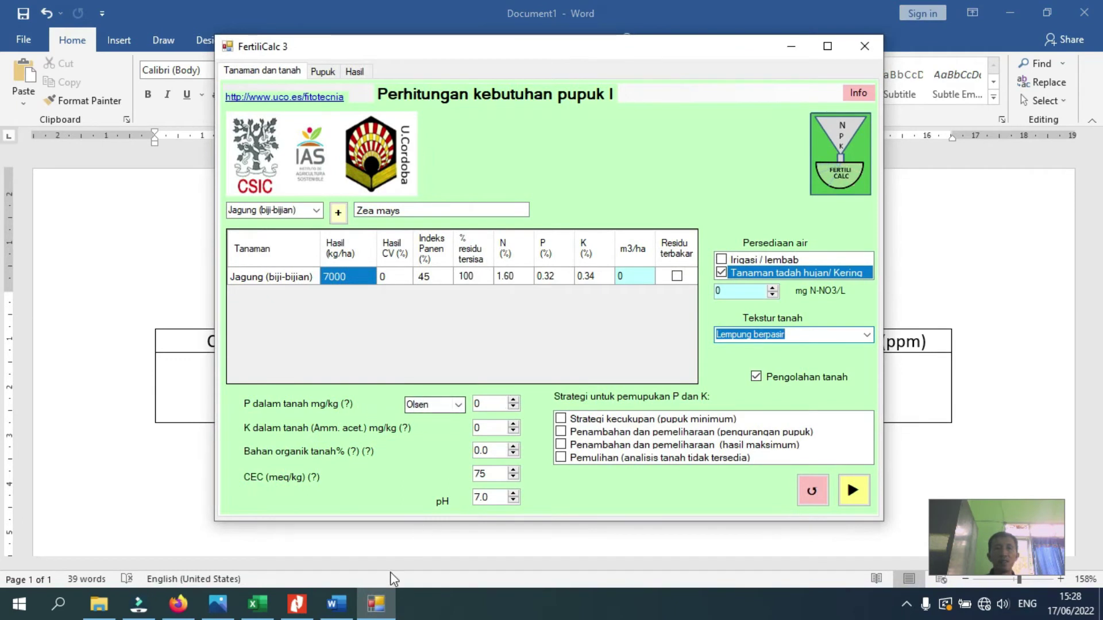
{"action": "left_click", "coordinate": [333, 610]}
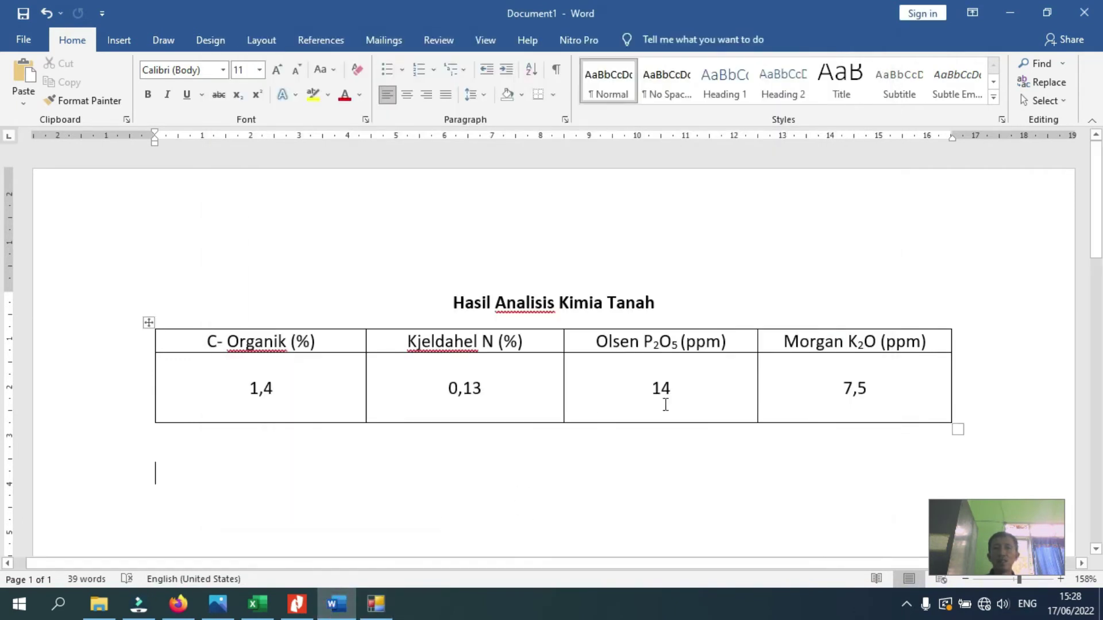
{"action": "left_click", "coordinate": [377, 608]}
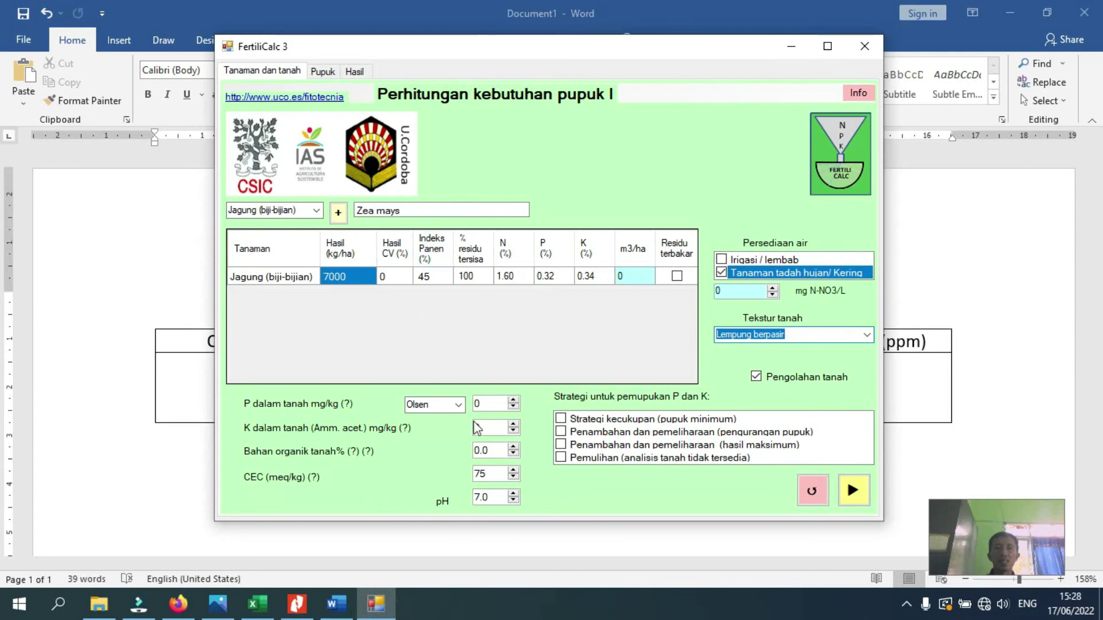
{"action": "double_click", "coordinate": [493, 404]}
{"action": "type", "text": "14"}
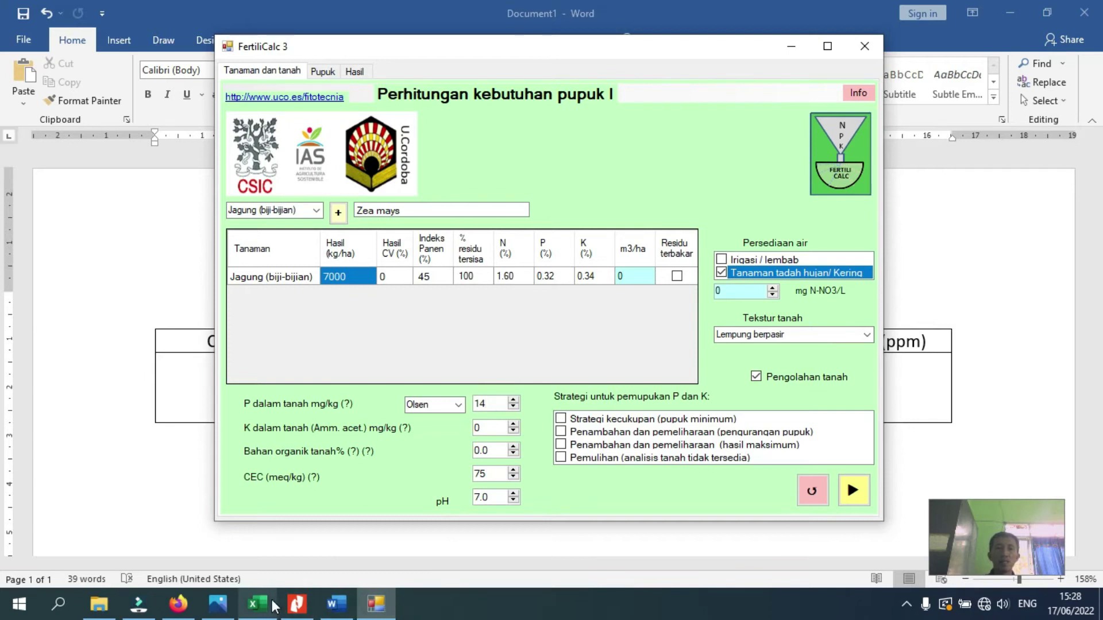
Enter 7.5 mg/kg for K dalam tanah (Amm. acet.) from the Word soil analysis table
{"action": "left_click", "coordinate": [344, 611]}
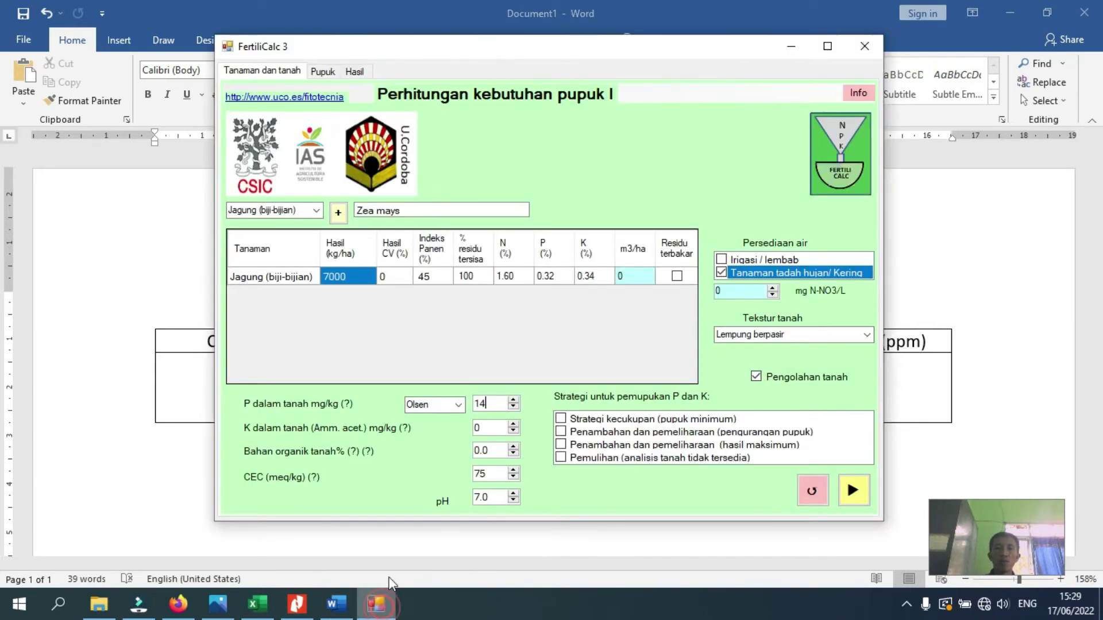
{"action": "left_click", "coordinate": [376, 603]}
{"action": "double_click", "coordinate": [488, 427]}
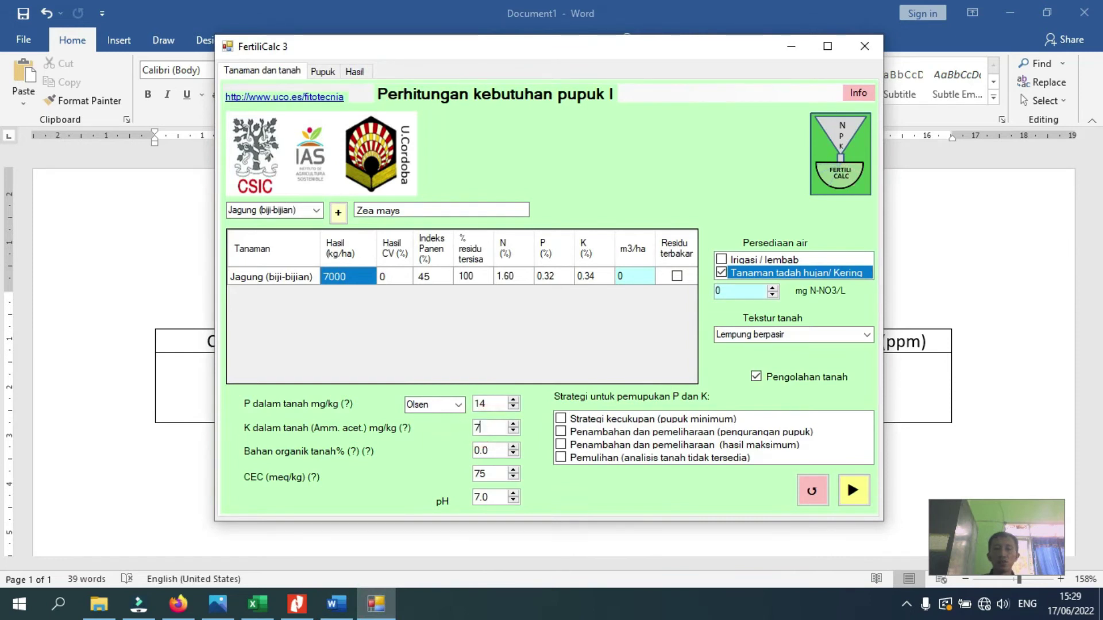
{"action": "type", "text": "7.5"}
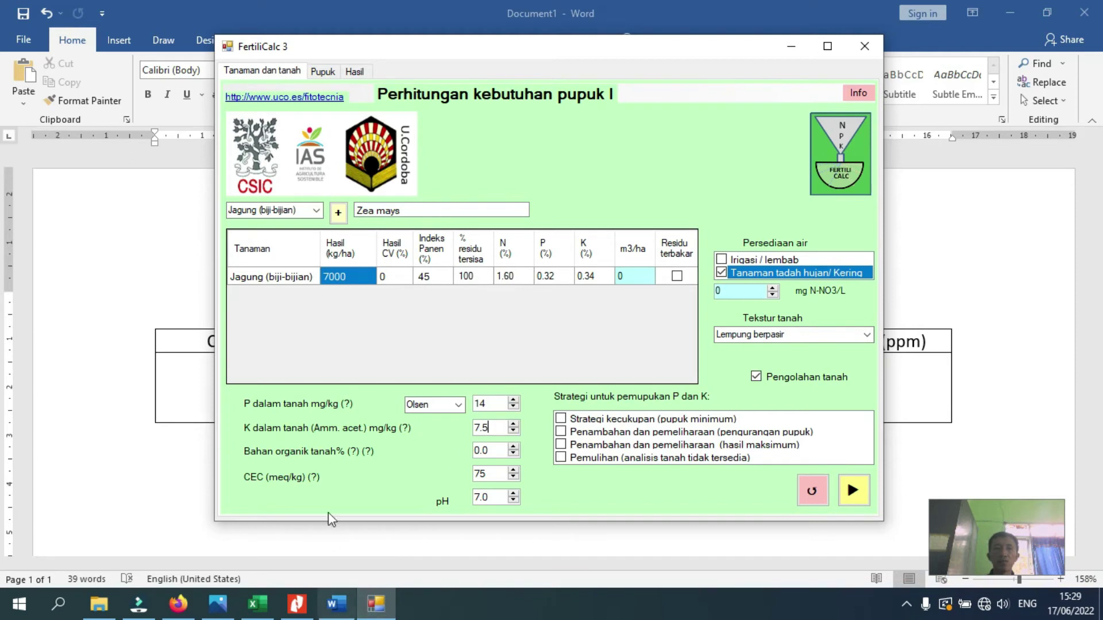
Check the C-Organik value in the Word table and set Bahan organik tanah to 1.4 %
{"action": "left_click", "coordinate": [337, 604]}
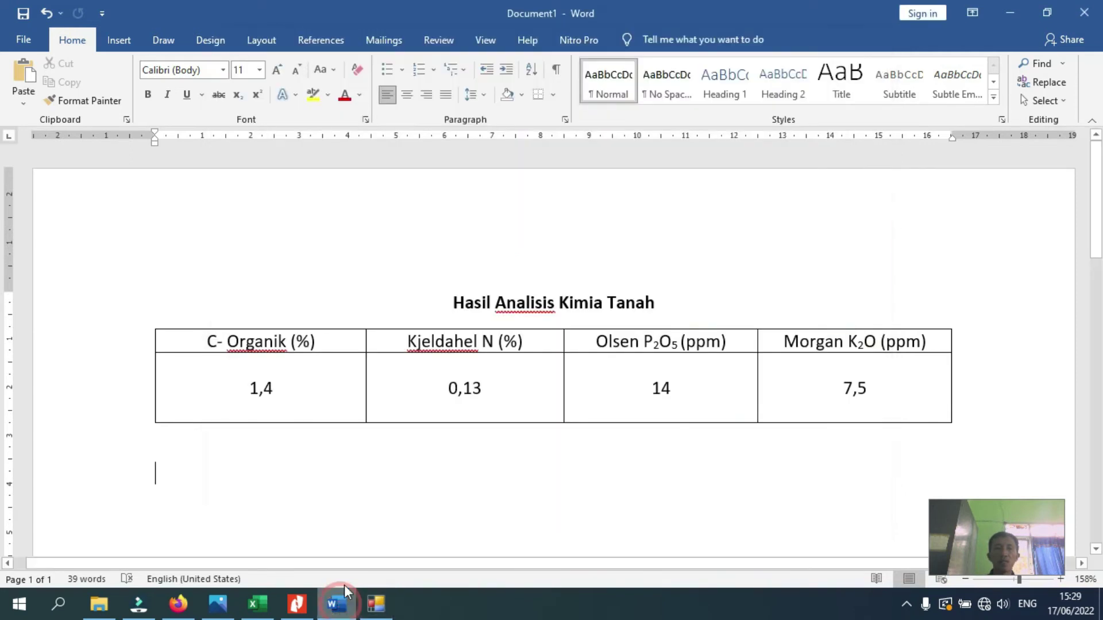
{"action": "left_click", "coordinate": [376, 605]}
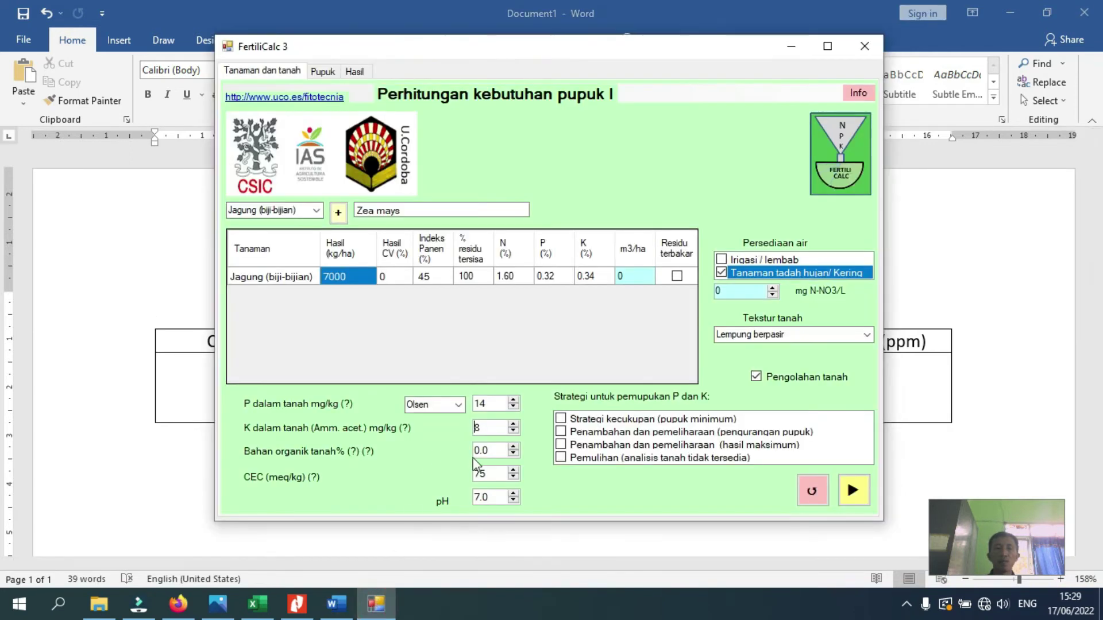
{"action": "left_click", "coordinate": [486, 450]}
{"action": "key", "text": "BackSpace"}
{"action": "key", "text": "BackSpace"}
{"action": "key", "text": "BackSpace"}
{"action": "type", "text": "1.4"}
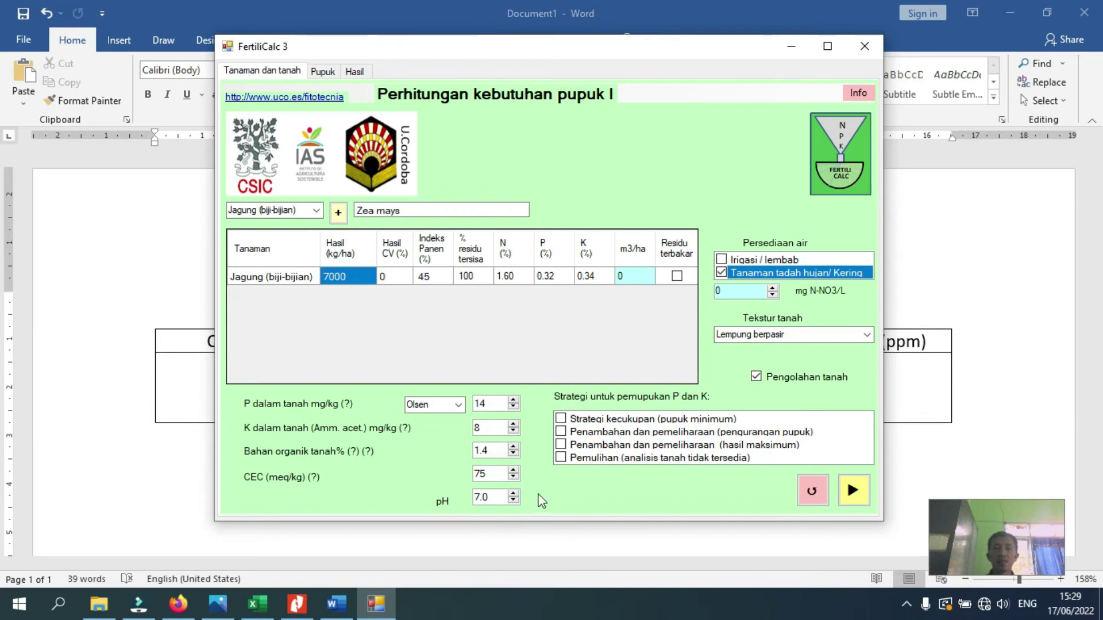
Lower the soil pH to 5.0, checking the Word soil analysis table for a pH value
{"action": "left_click", "coordinate": [514, 502]}
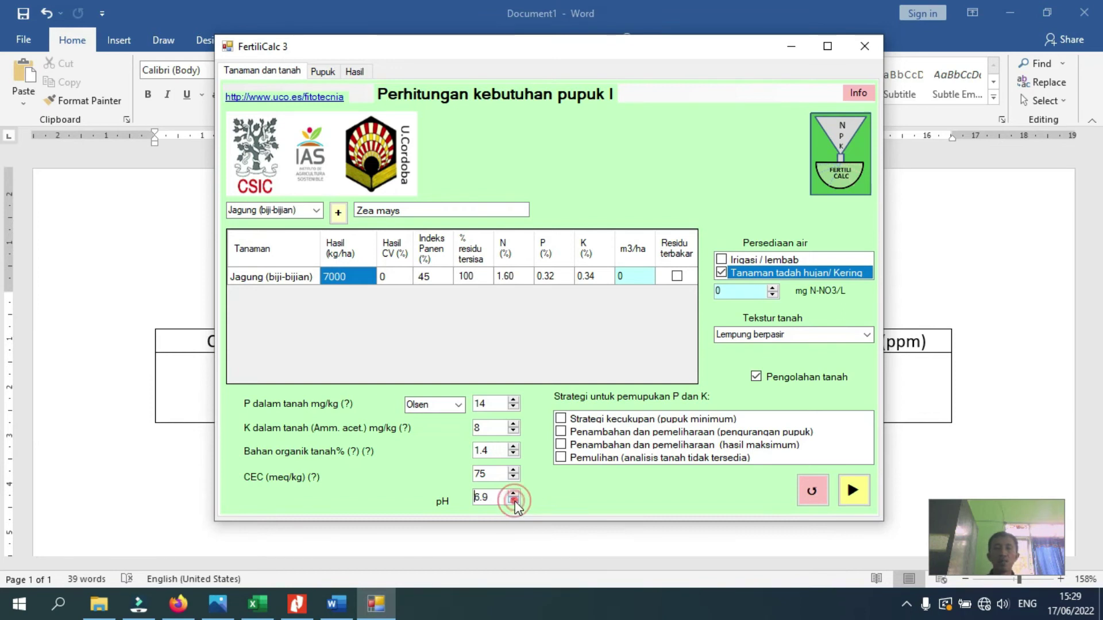
{"action": "left_click", "coordinate": [513, 502]}
{"action": "left_click", "coordinate": [513, 501]}
{"action": "left_click", "coordinate": [514, 501]}
{"action": "left_click", "coordinate": [790, 47]}
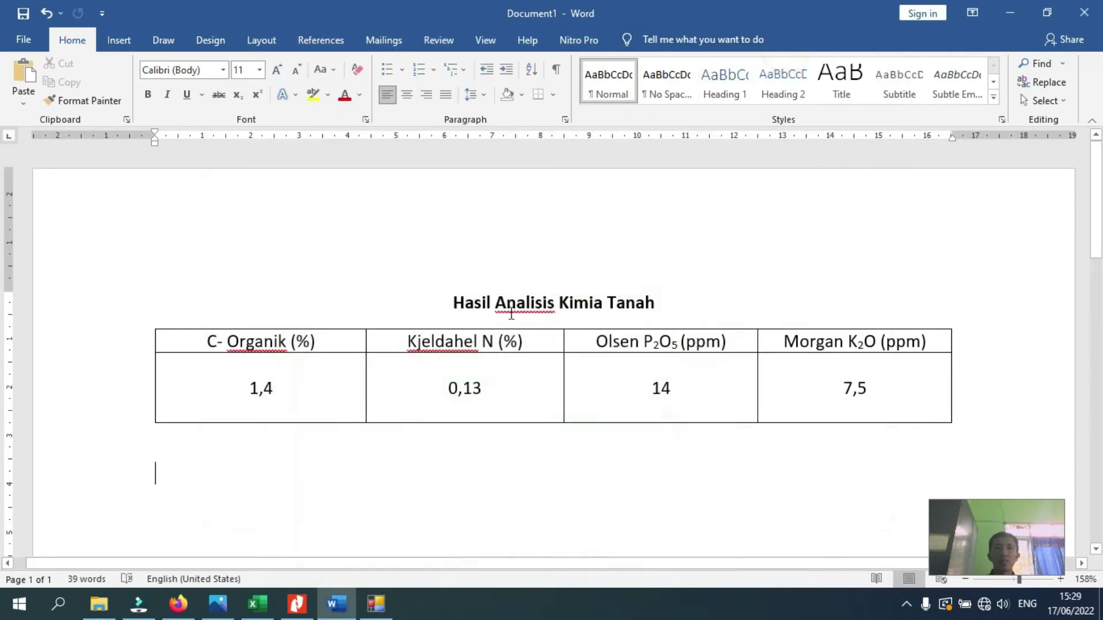
{"action": "left_click", "coordinate": [373, 610]}
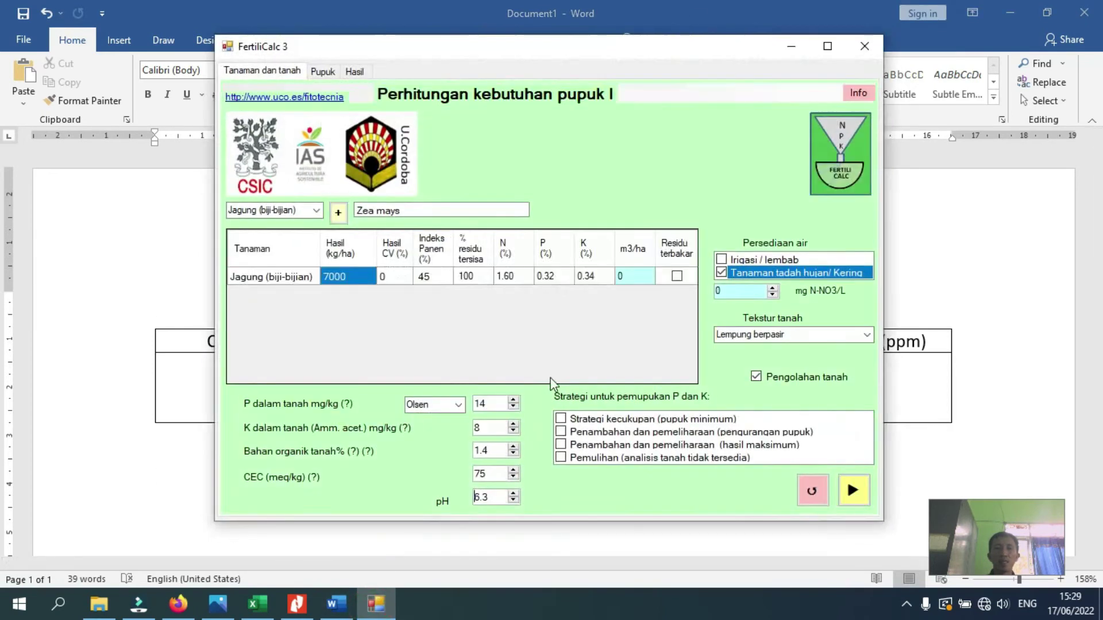
{"action": "left_click", "coordinate": [513, 501]}
{"action": "left_click", "coordinate": [513, 502]}
{"action": "left_click", "coordinate": [513, 501]}
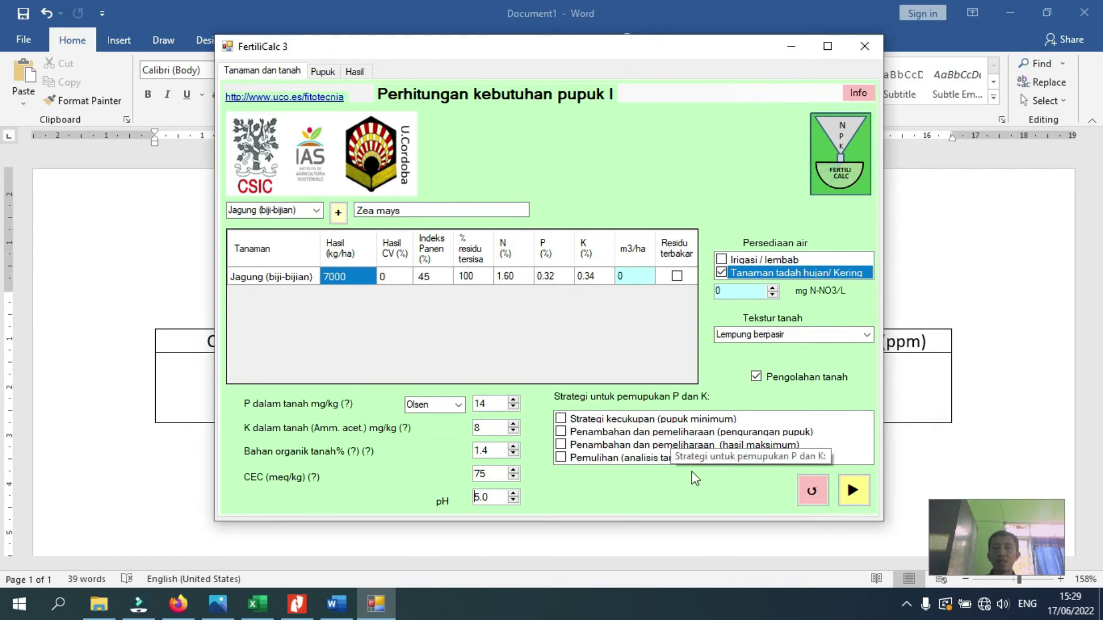
Choose the P and K strategy Penambahan dan pemeliharaan (hasil maksimum) and calculate the nutrient requirements
{"action": "left_click", "coordinate": [562, 445]}
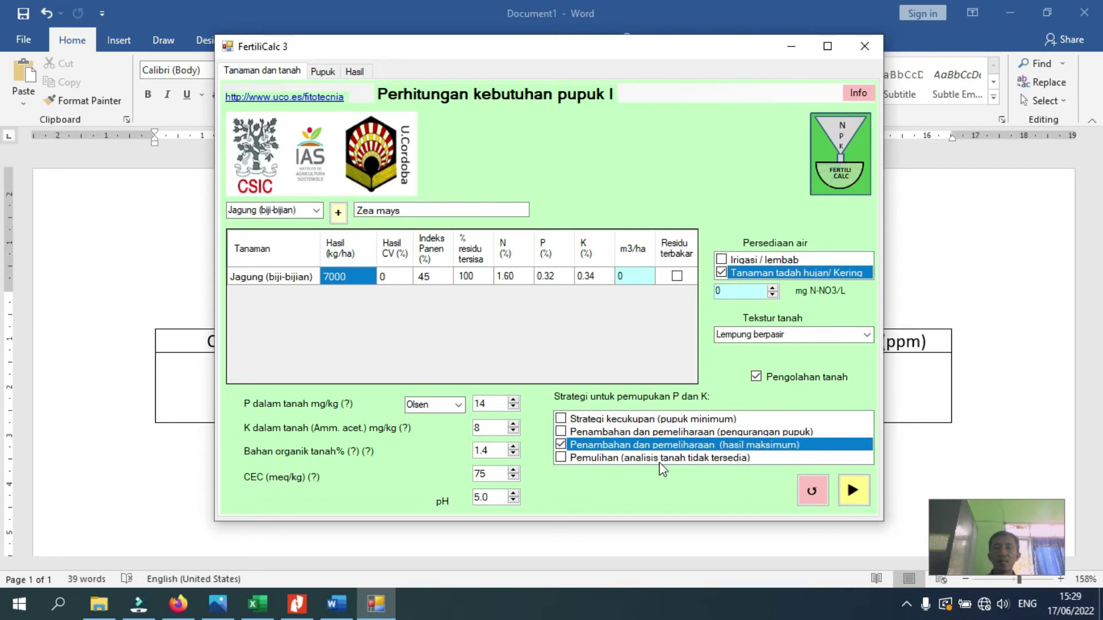
{"action": "left_click", "coordinate": [854, 496]}
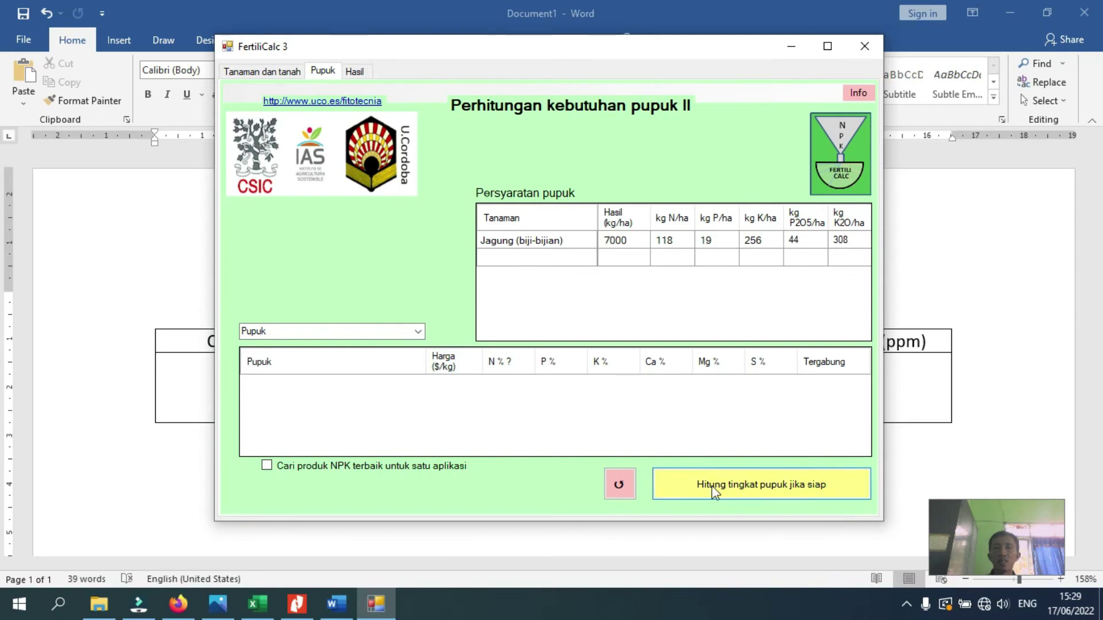
Mark the residues of Jagung (biji-bijian) as burned (Residu terbakar) and recalculate the nutrient requirements
{"action": "left_click", "coordinate": [264, 73]}
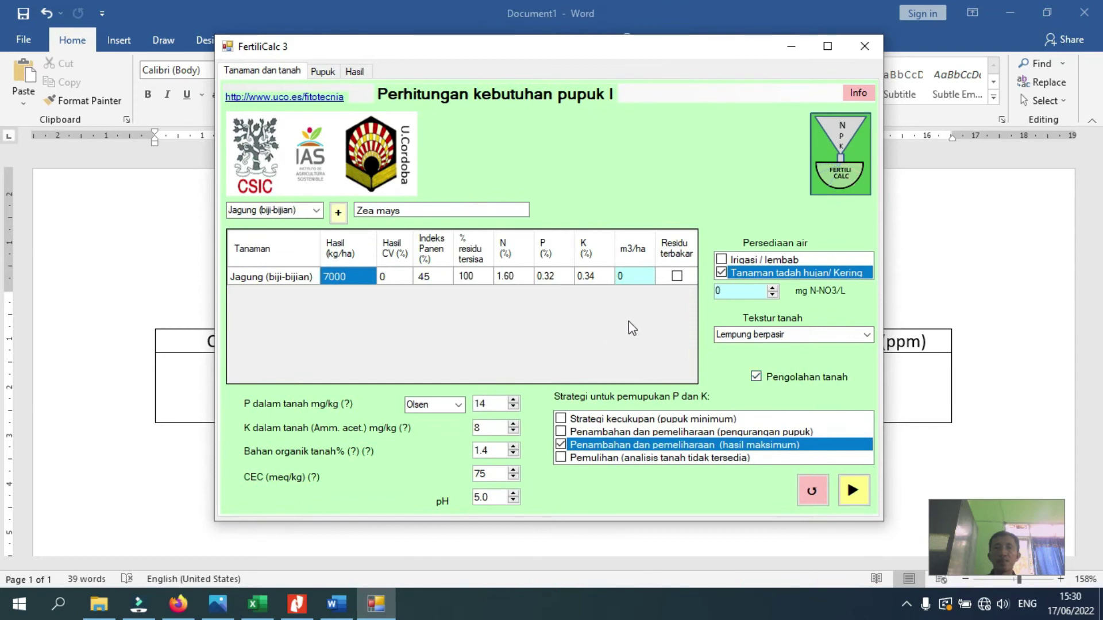
{"action": "left_click", "coordinate": [676, 276]}
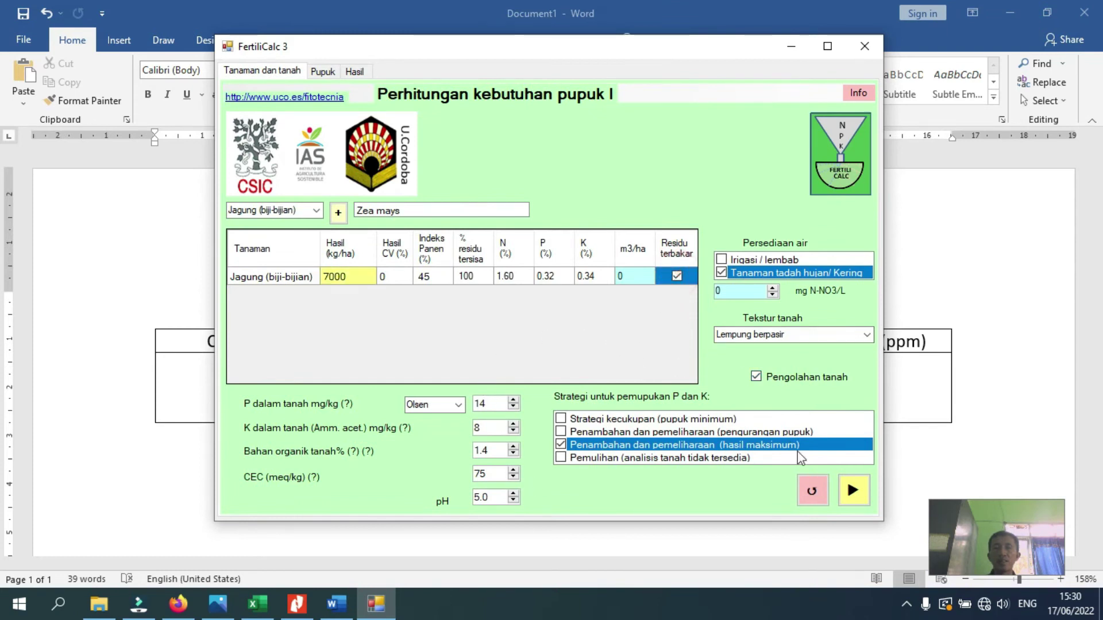
{"action": "left_click", "coordinate": [850, 493]}
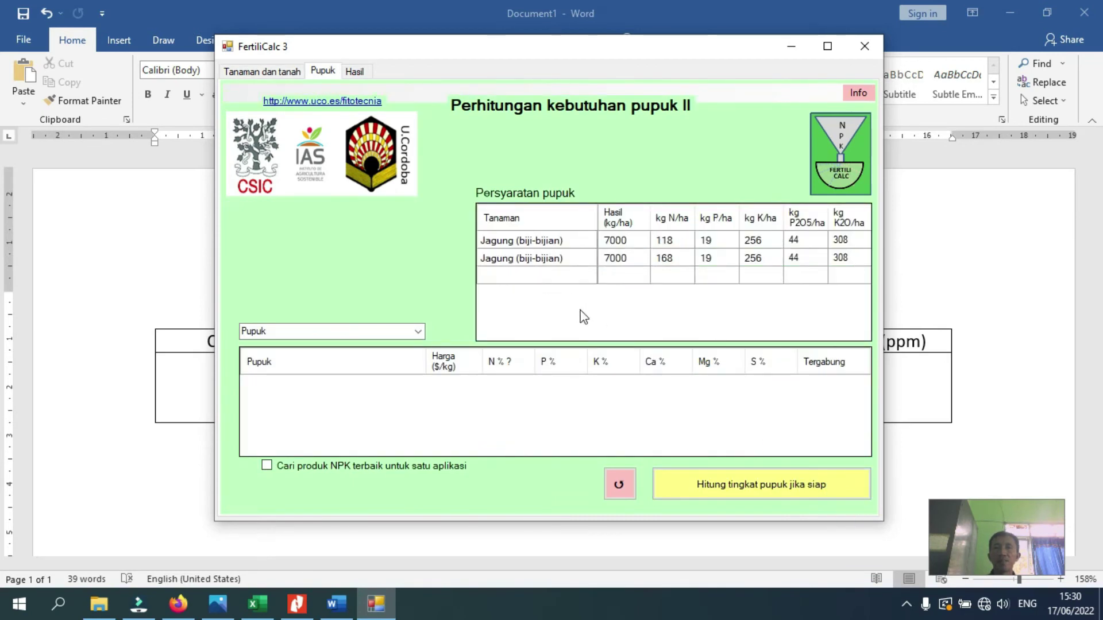
Add Urea, Triple Superfosfat (TSP) and Kalium klorida to the fertilizer table for the calculation with soil analysis
{"action": "left_click", "coordinate": [418, 331]}
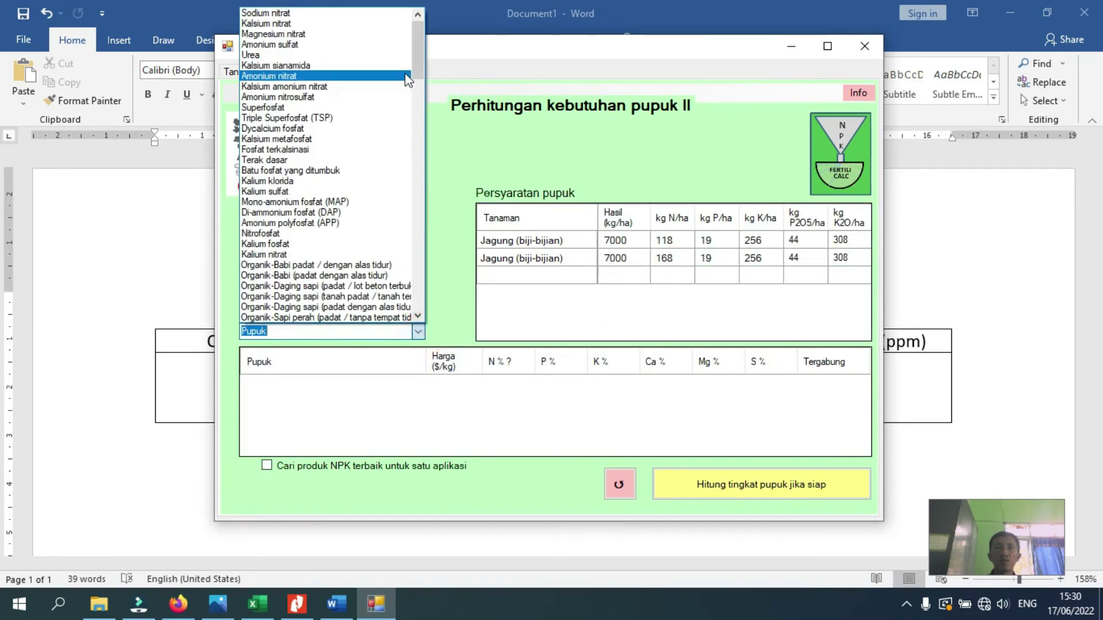
{"action": "mouse_move", "coordinate": [419, 47]}
{"action": "left_mouse_down"}
{"action": "mouse_move", "coordinate": [409, 64]}
{"action": "mouse_move", "coordinate": [409, 32]}
{"action": "left_mouse_up"}
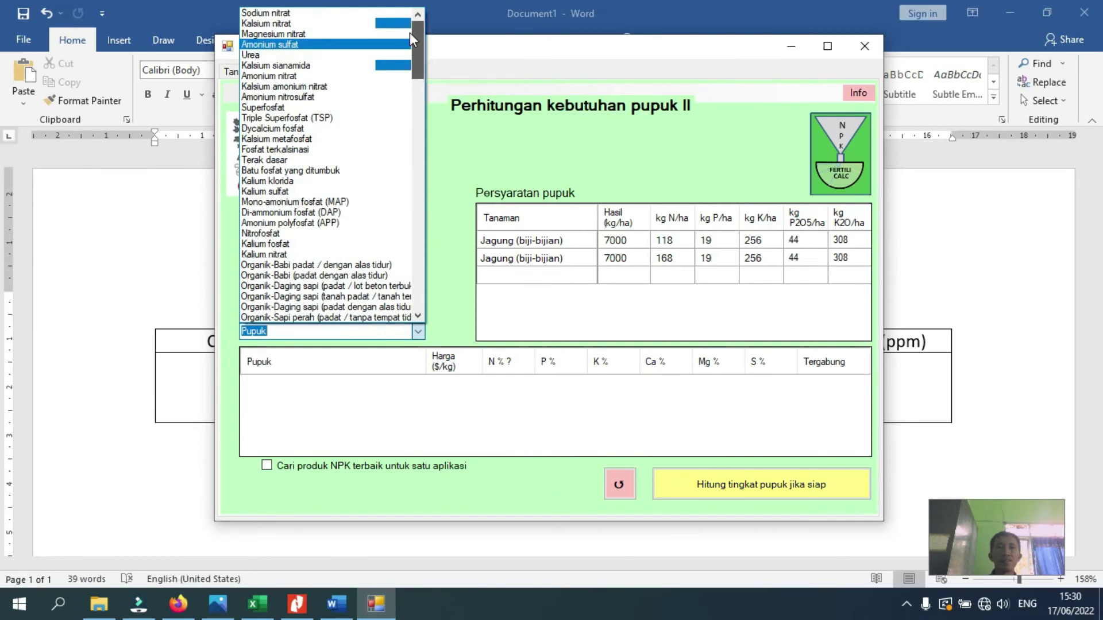
{"action": "left_click", "coordinate": [402, 55]}
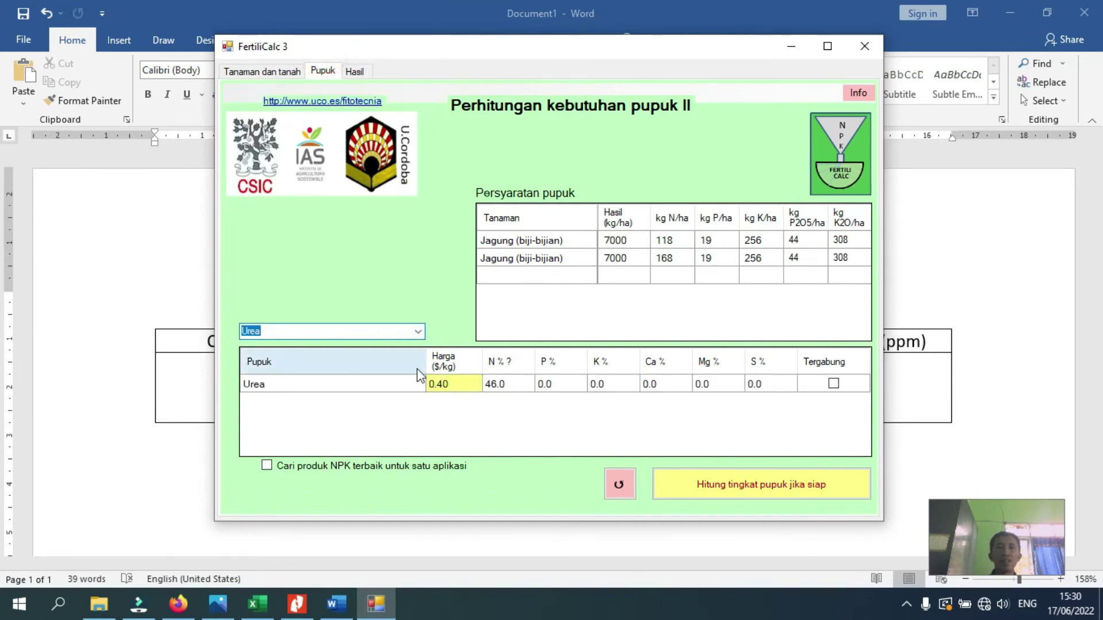
{"action": "left_click", "coordinate": [418, 331]}
{"action": "left_click", "coordinate": [354, 72]}
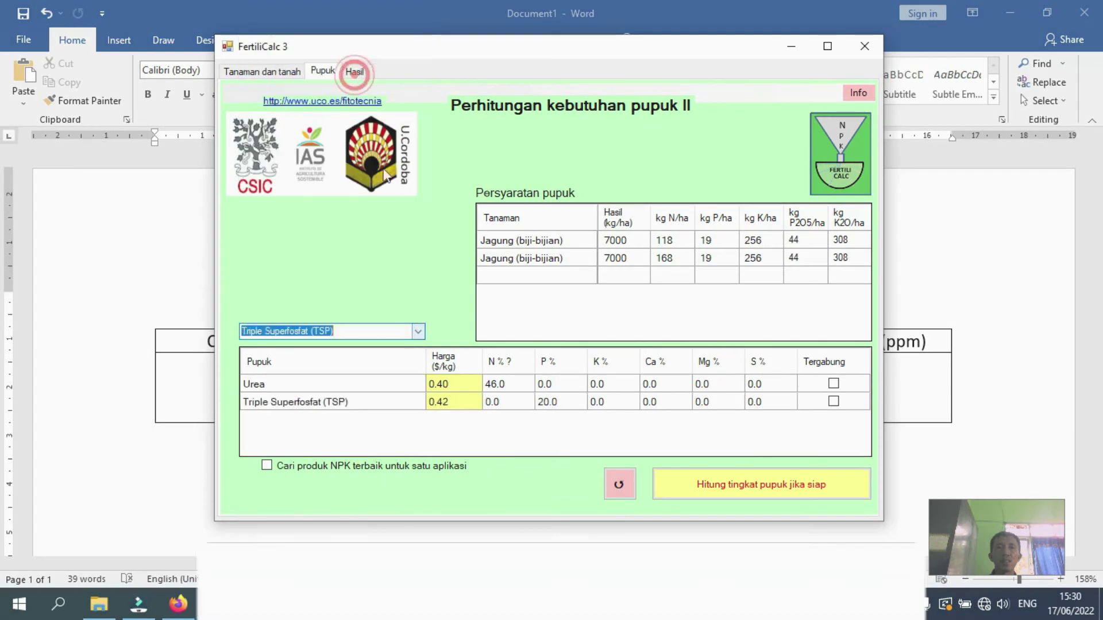
{"action": "left_click", "coordinate": [418, 332]}
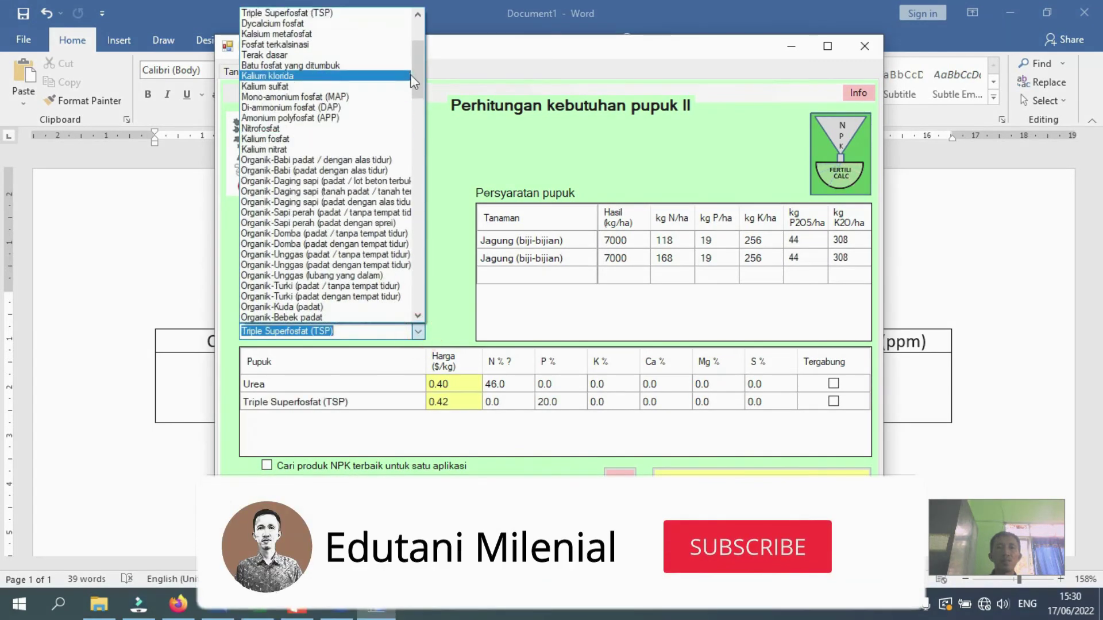
{"action": "mouse_move", "coordinate": [422, 77]}
{"action": "left_mouse_down"}
{"action": "mouse_move", "coordinate": [422, 86]}
{"action": "mouse_move", "coordinate": [419, 59]}
{"action": "left_mouse_up"}
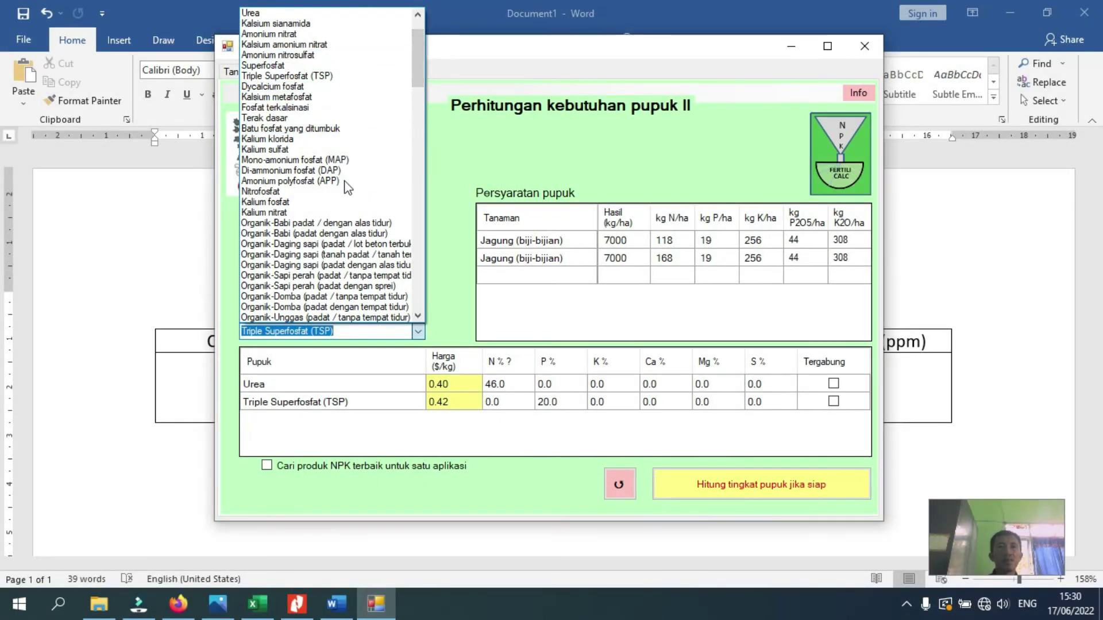
{"action": "left_click", "coordinate": [327, 140]}
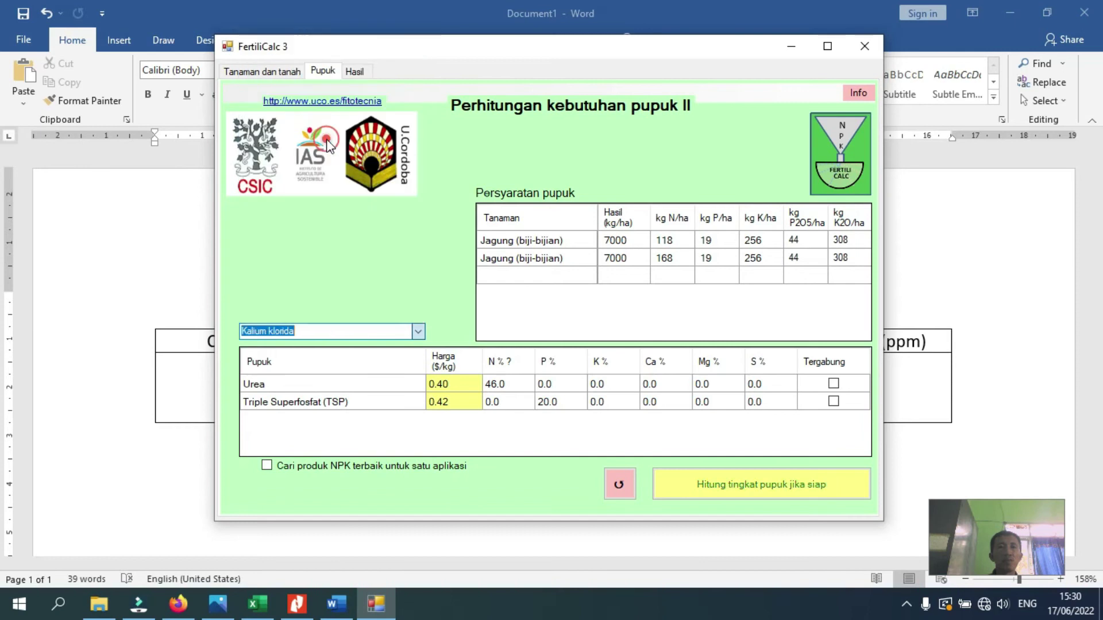
Mark all three fertilizers as incorporated (Tergabung) and calculate their application rates
{"action": "left_click", "coordinate": [838, 388]}
{"action": "left_click", "coordinate": [834, 402]}
{"action": "left_click", "coordinate": [833, 419]}
{"action": "left_click", "coordinate": [833, 419]}
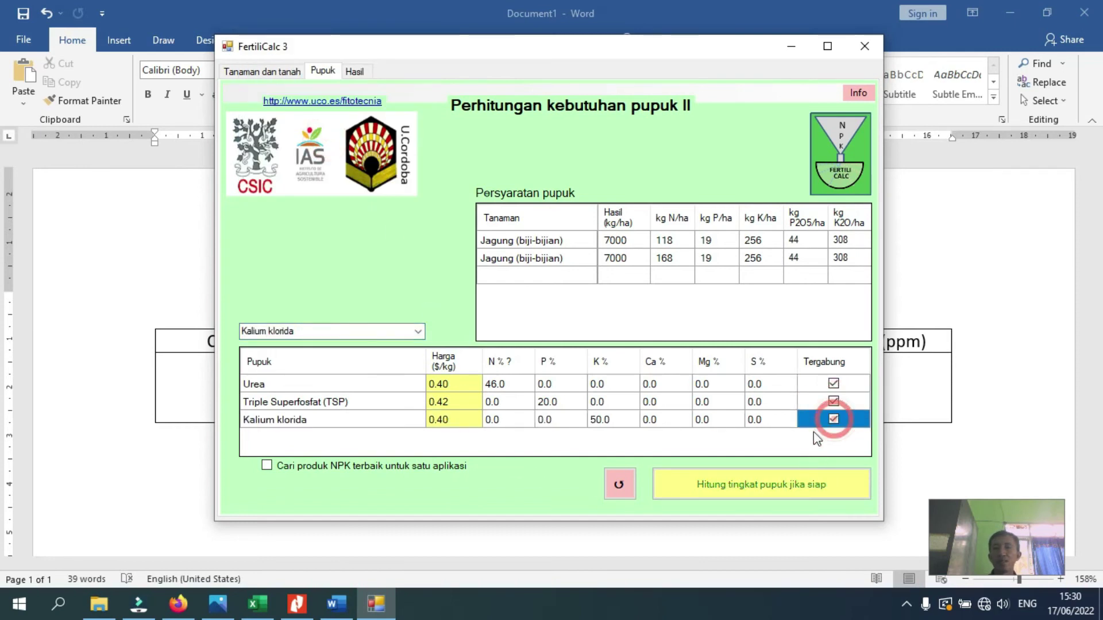
{"action": "left_click", "coordinate": [765, 488]}
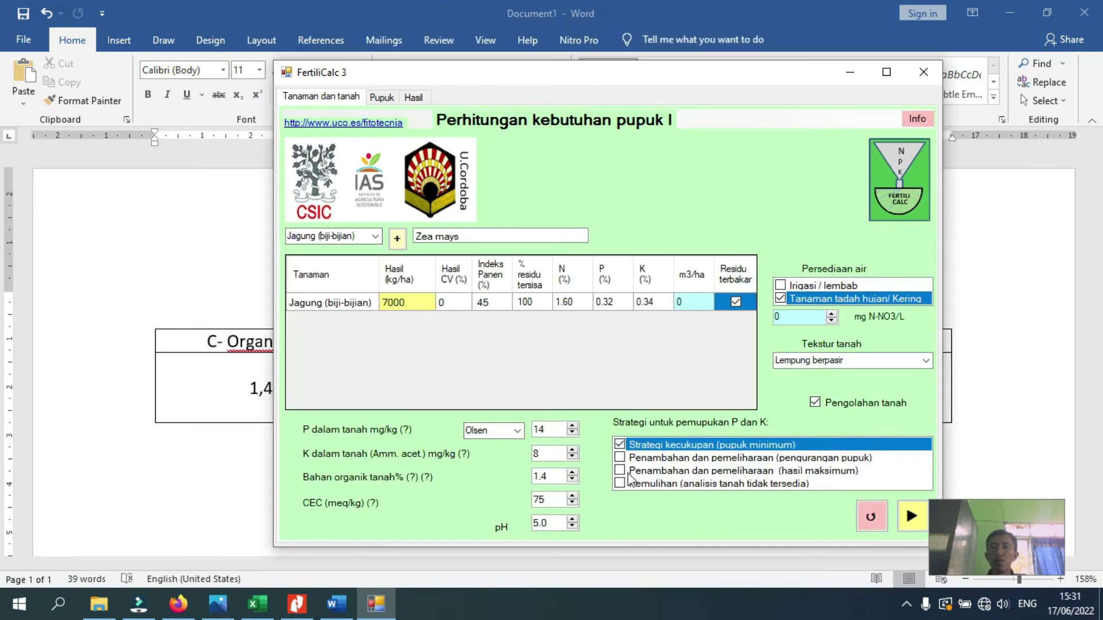
Switch the P and K strategy to Penambahan dan pemeliharaan (pengurangan pupuk) and calculate the nutrient requirements again
{"action": "left_click", "coordinate": [620, 457]}
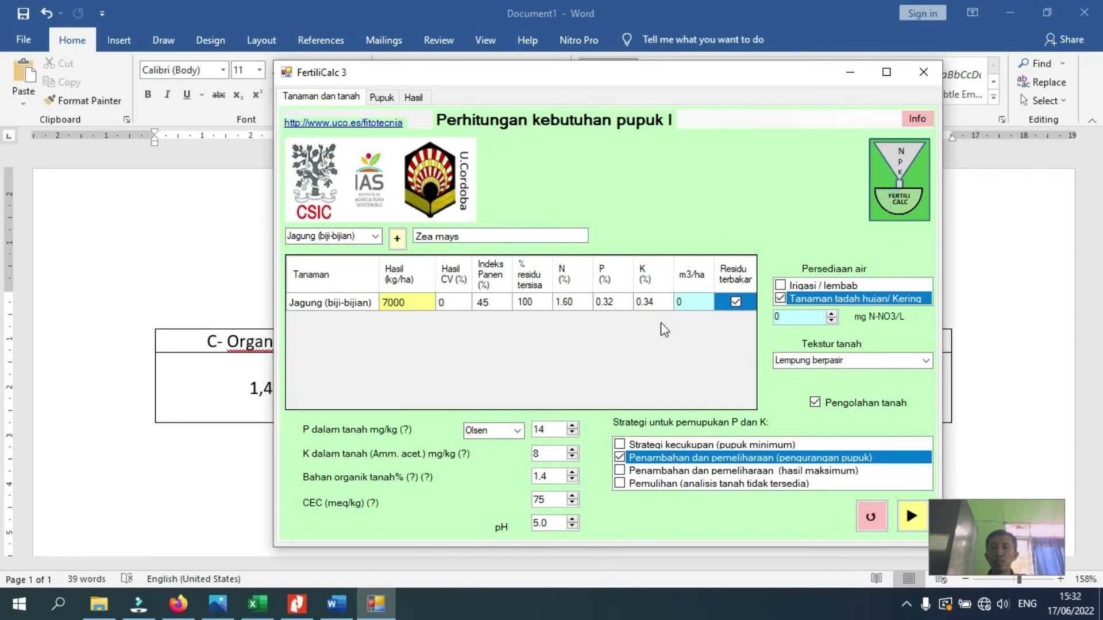
{"action": "left_click", "coordinate": [910, 516]}
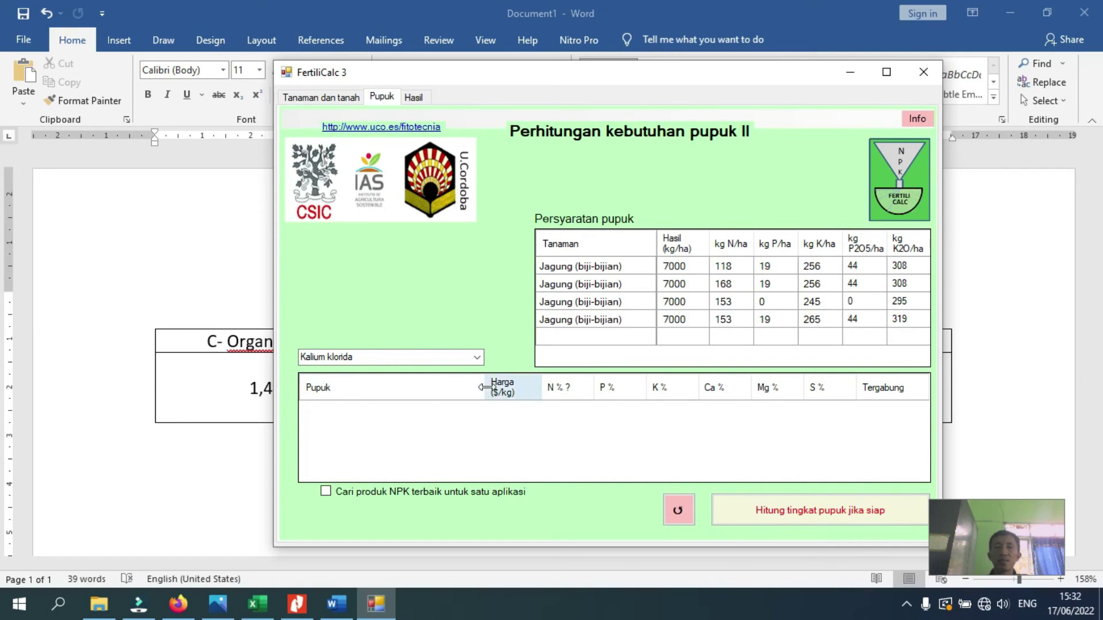
Fill the empty fertilizer table with Urea, Triple Superfosfat (TSP) and Kalium klorida for the reduced-fertilizer P and K strategy
{"action": "left_click", "coordinate": [476, 357]}
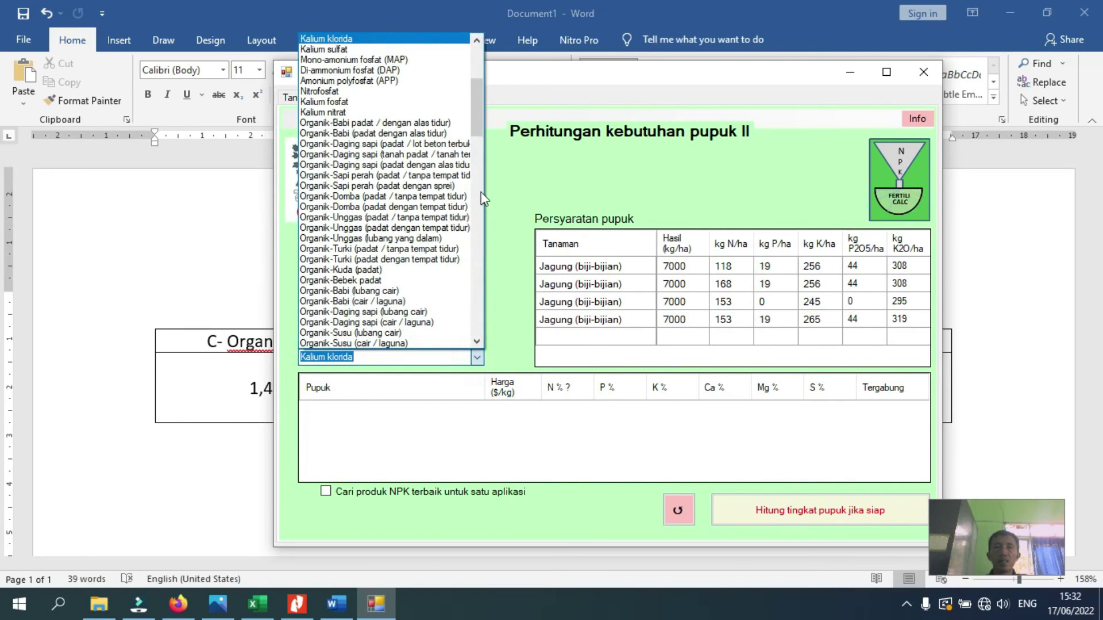
{"action": "left_click_drag", "start_coordinate": [480, 119], "coordinate": [477, 65]}
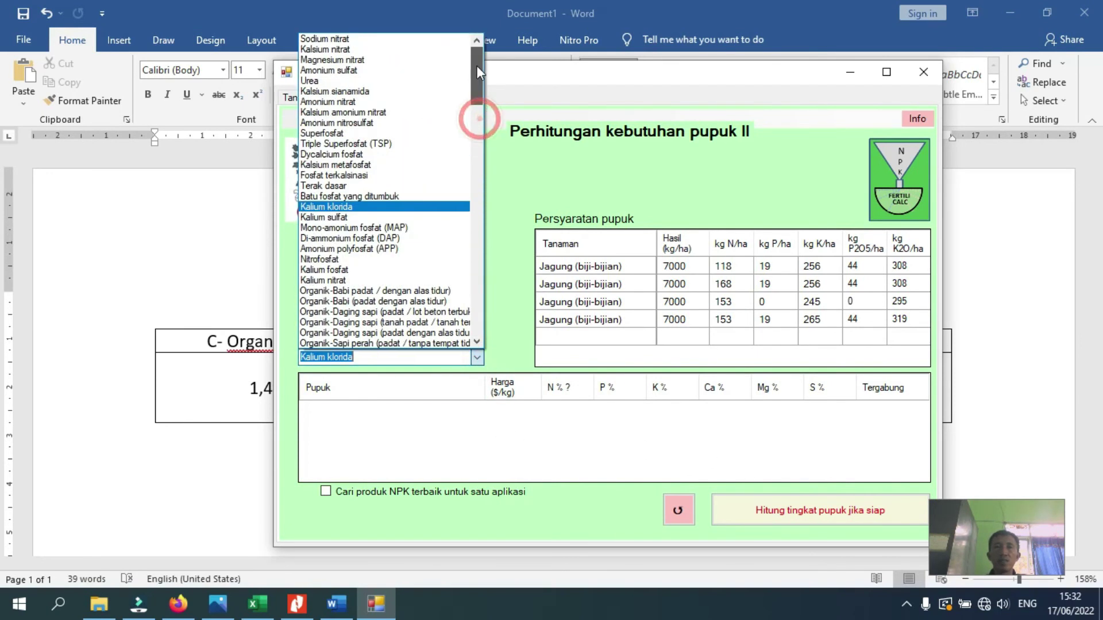
{"action": "left_click", "coordinate": [399, 83]}
{"action": "left_click", "coordinate": [476, 357]}
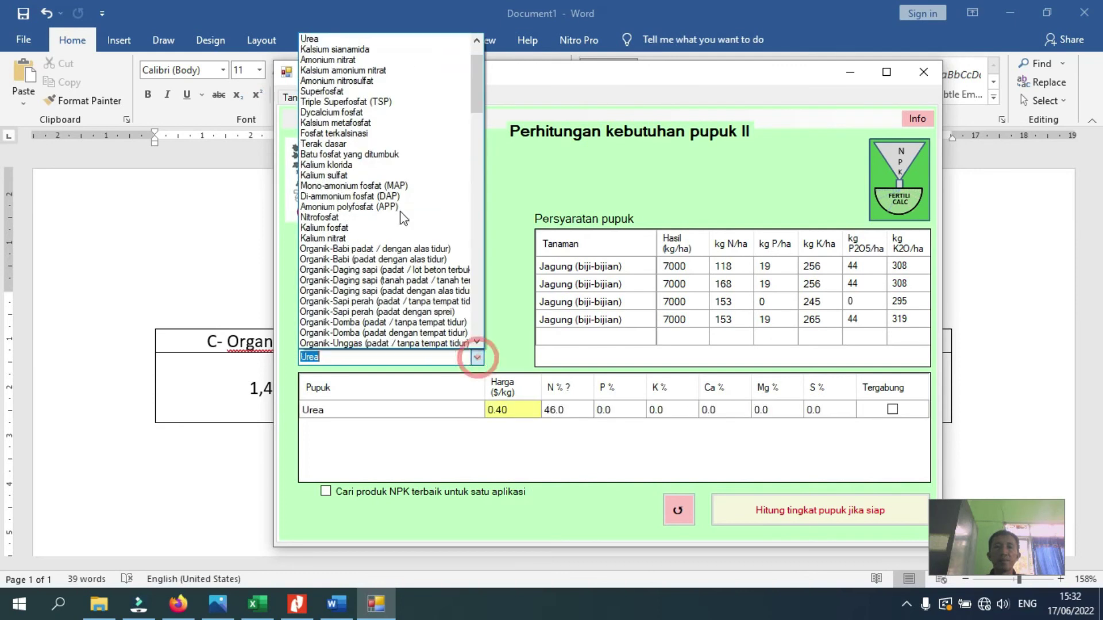
{"action": "left_click", "coordinate": [402, 102]}
{"action": "left_click", "coordinate": [478, 357]}
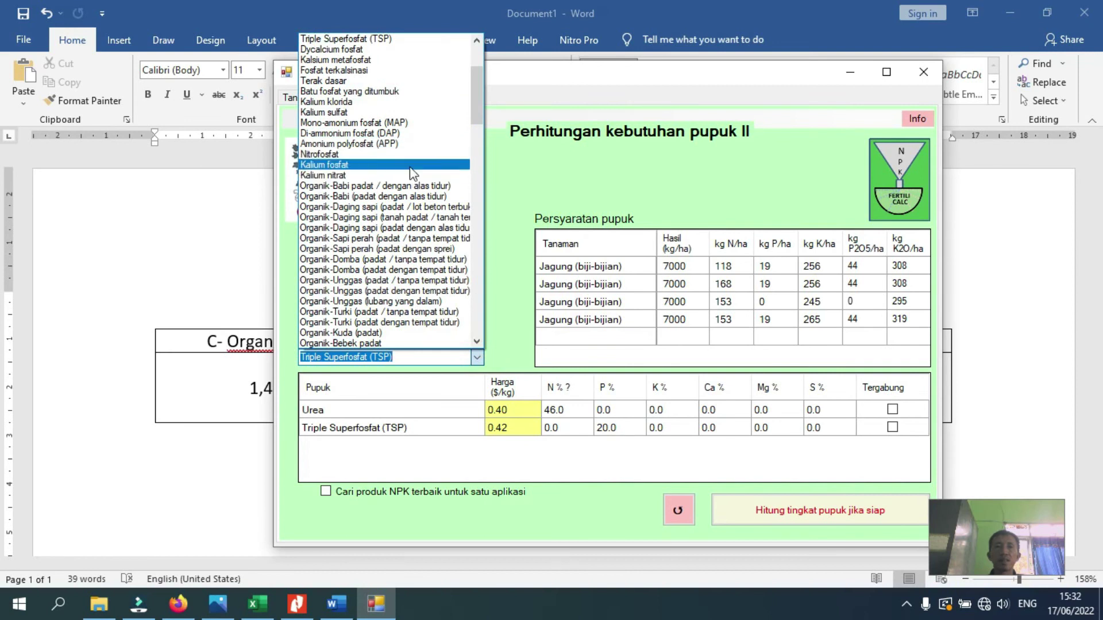
{"action": "left_click", "coordinate": [368, 103]}
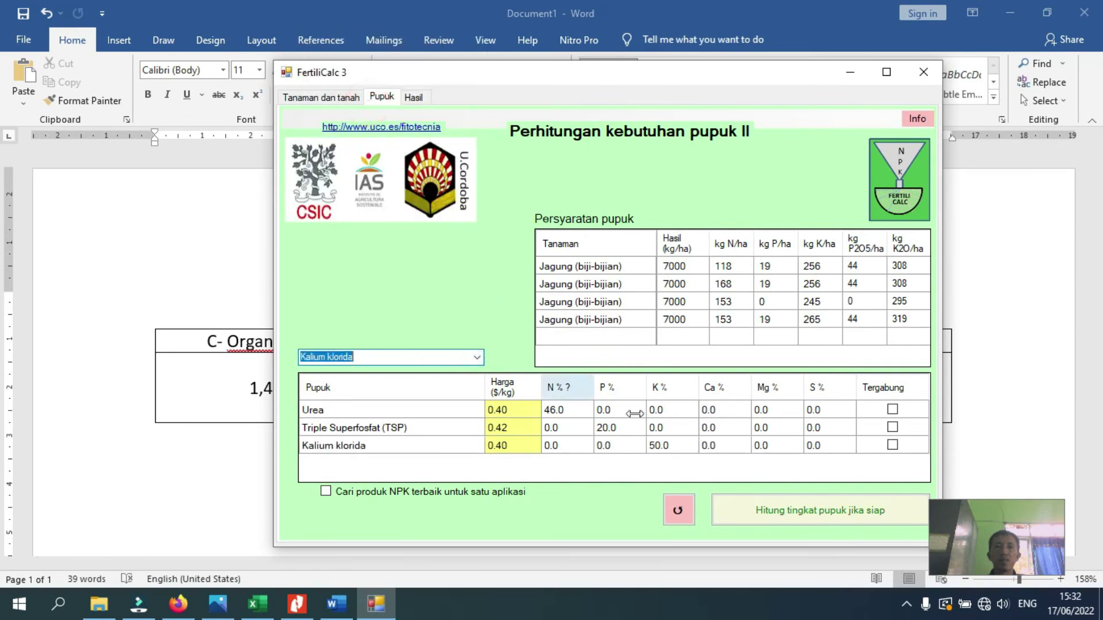
Set Urea, TSP and Kalium klorida as incorporated (Tergabung) and calculate the fertilizer rates for the reduced-fertilizer strategy
{"action": "left_click", "coordinate": [892, 409]}
{"action": "left_click", "coordinate": [892, 427]}
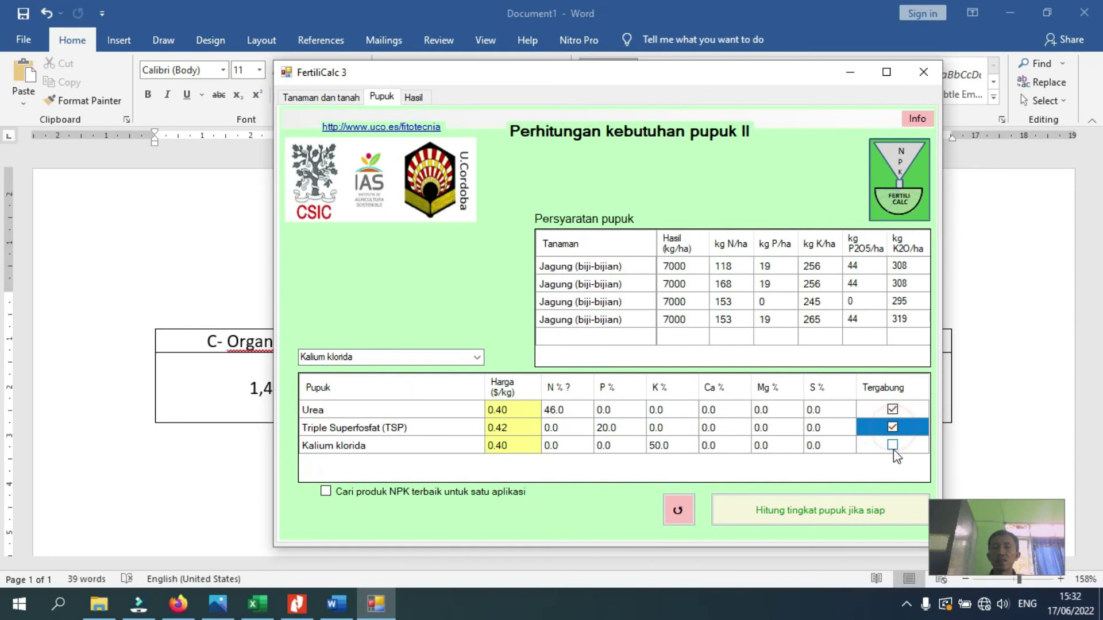
{"action": "left_click", "coordinate": [893, 446]}
{"action": "left_click", "coordinate": [854, 520]}
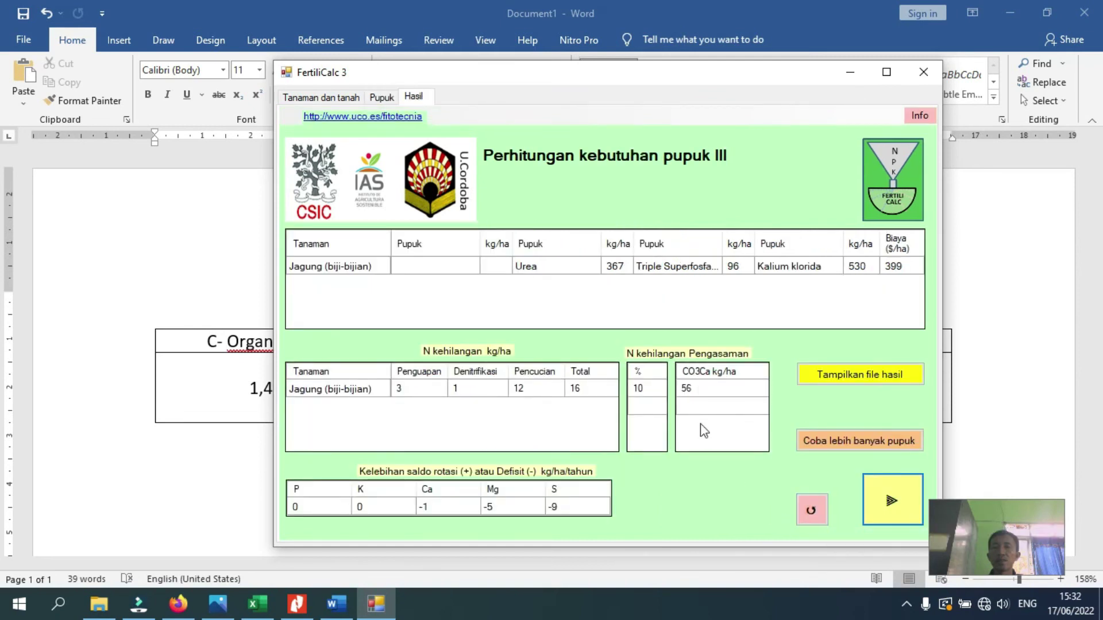